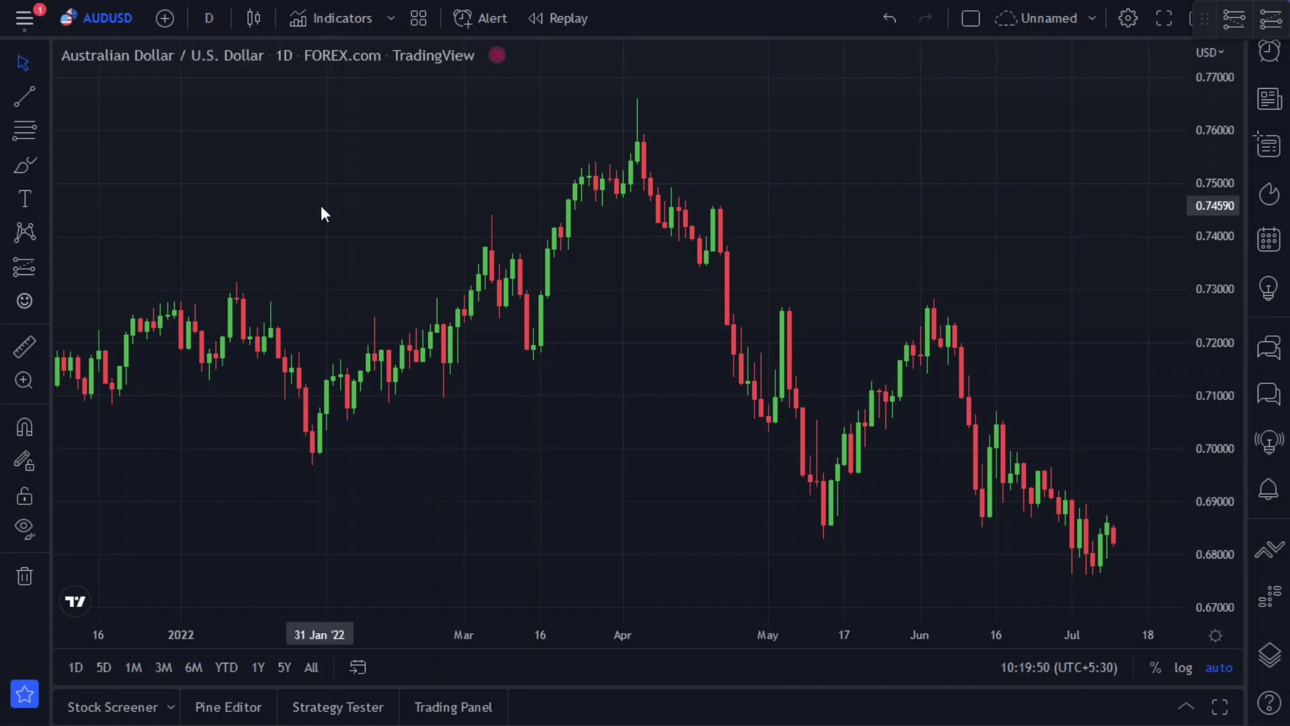
Step: Add the Moving Average Convergence Divergence indicator to the AUDUSD chart
click(330, 20)
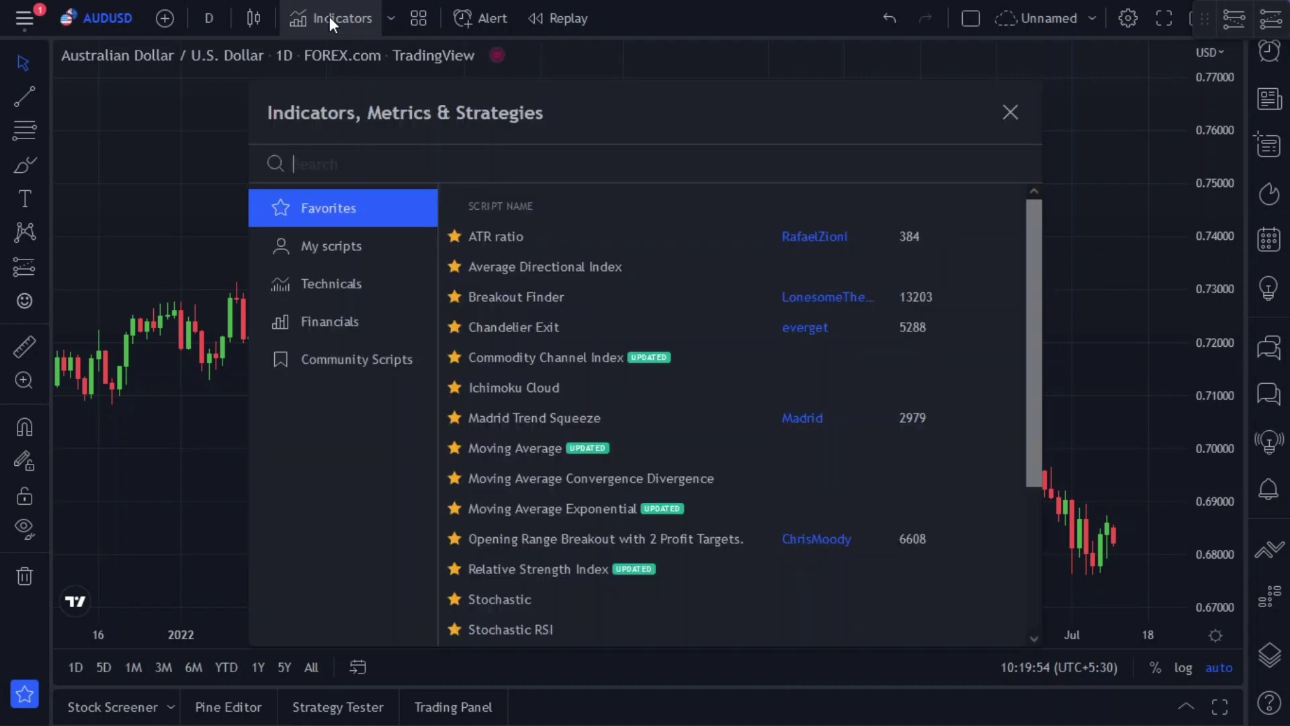
text(macd)
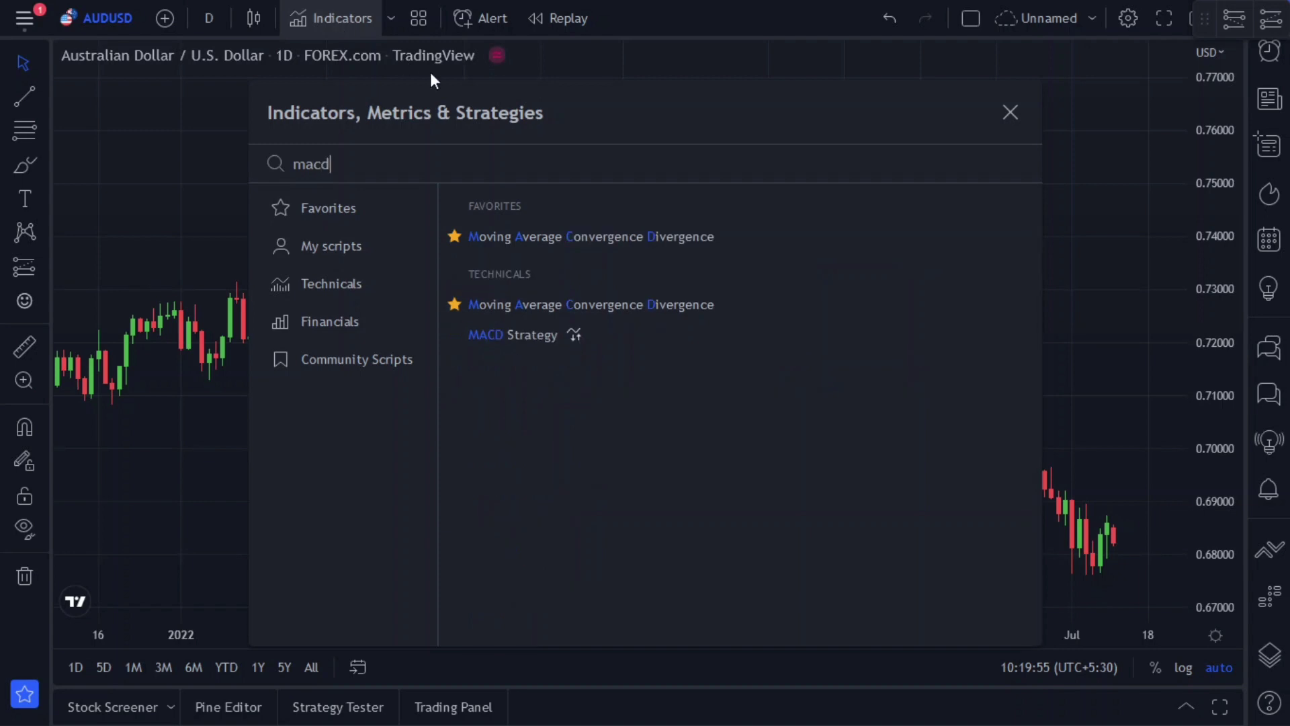
click(552, 241)
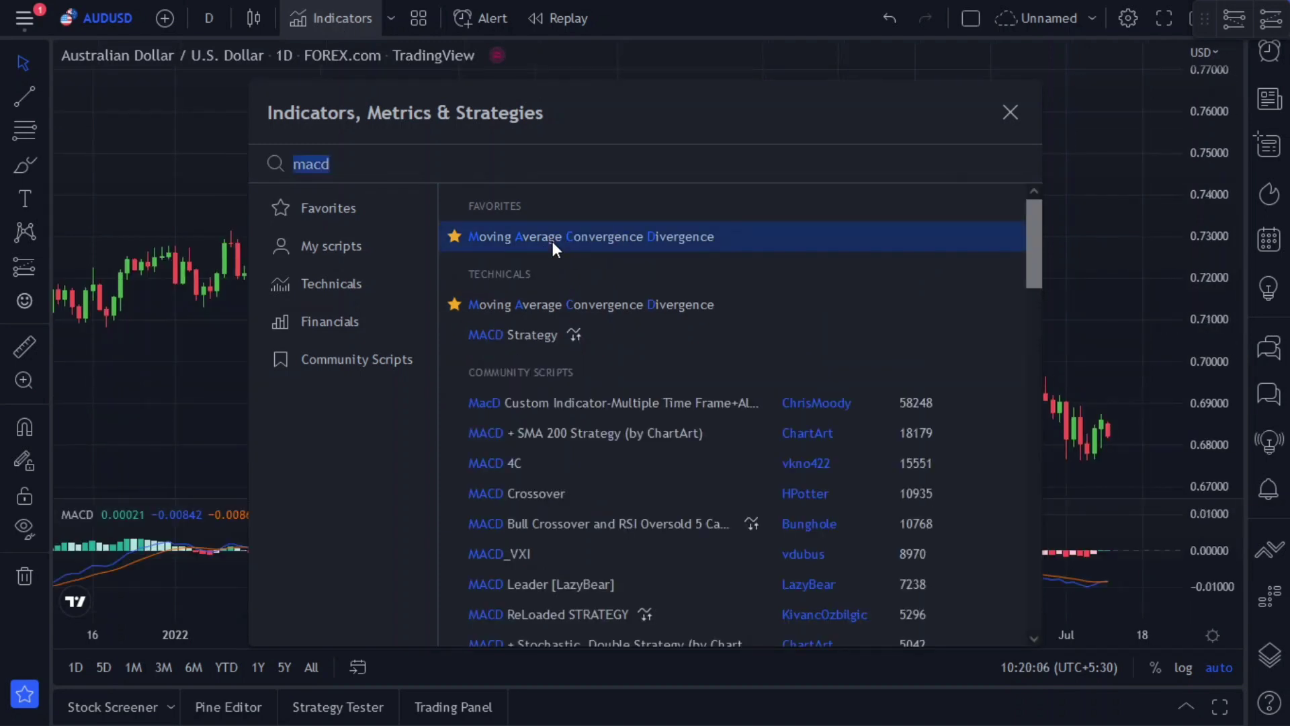
click(1010, 112)
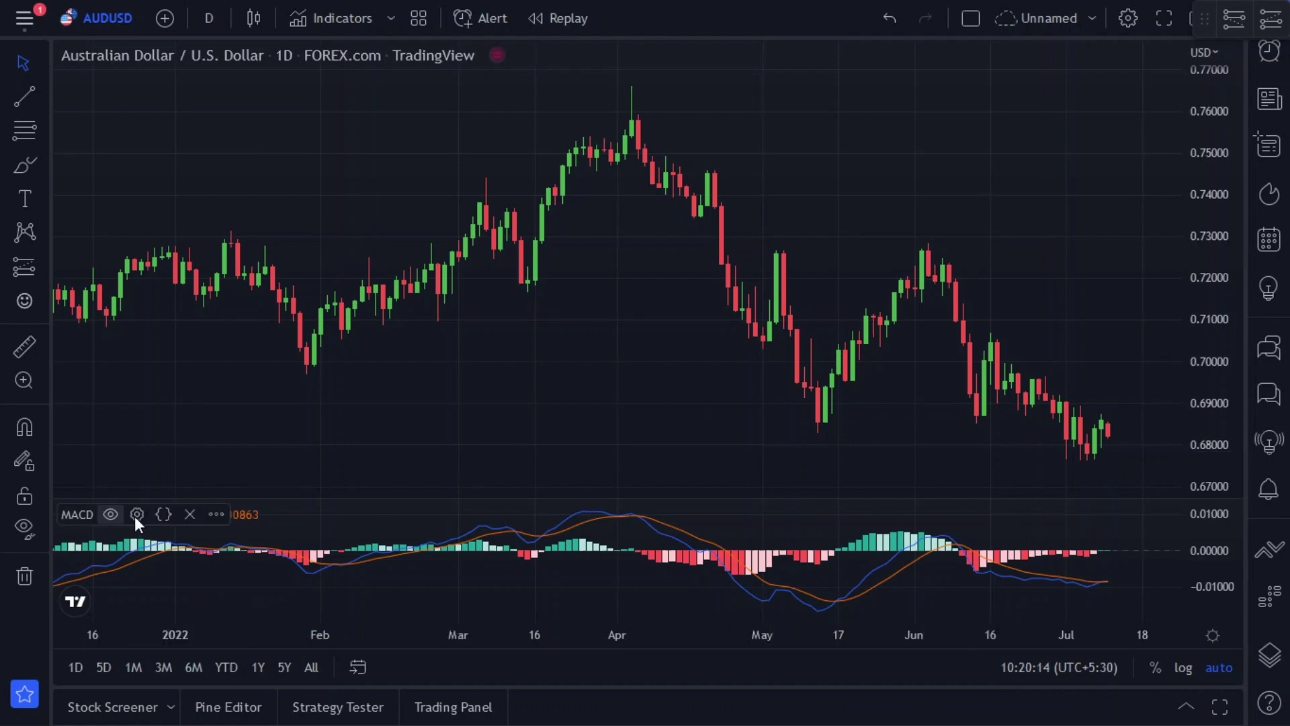
Step: Turn off the MACD histogram and signal line so only the MACD line remains
click(137, 515)
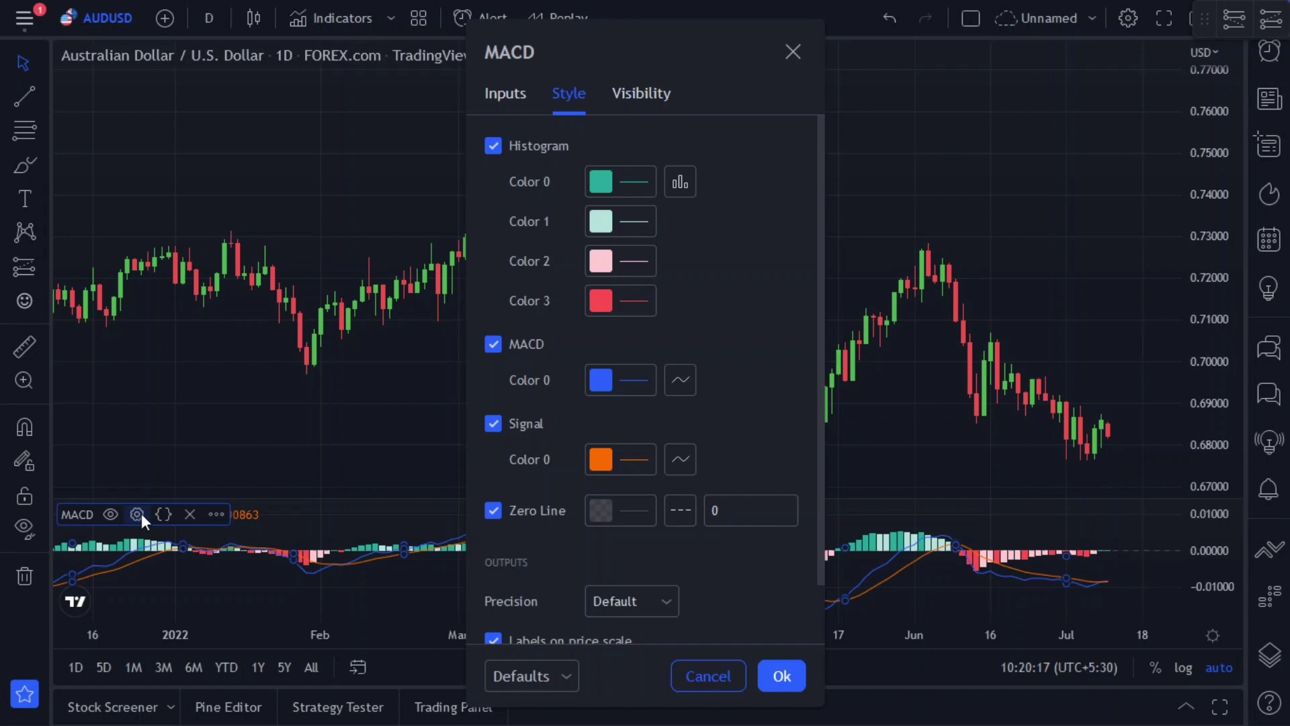
click(495, 146)
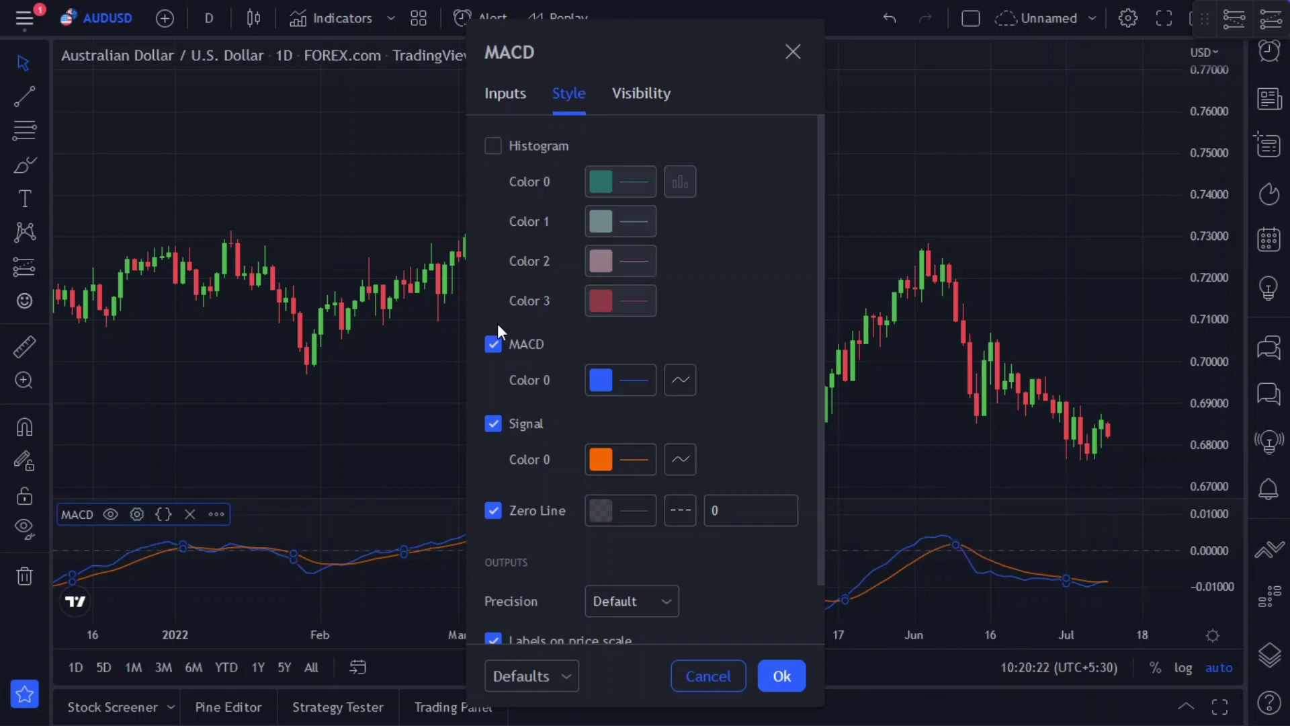
click(493, 422)
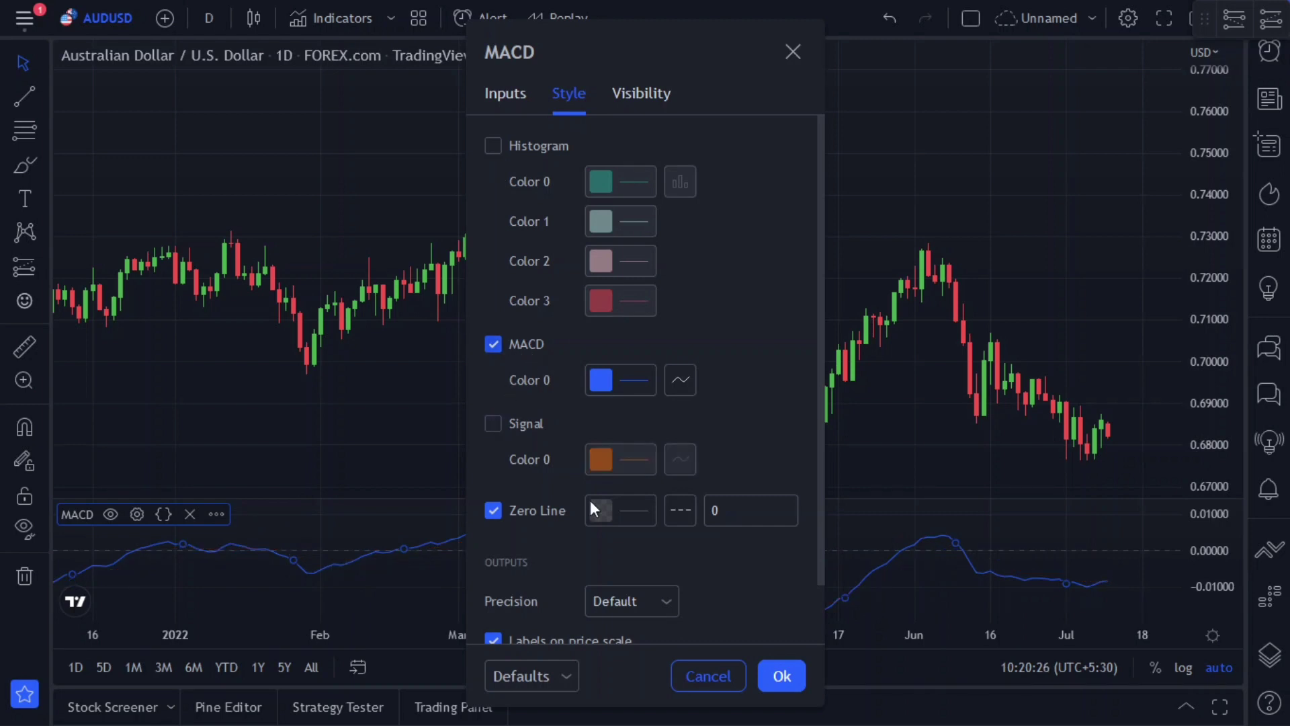
click(782, 675)
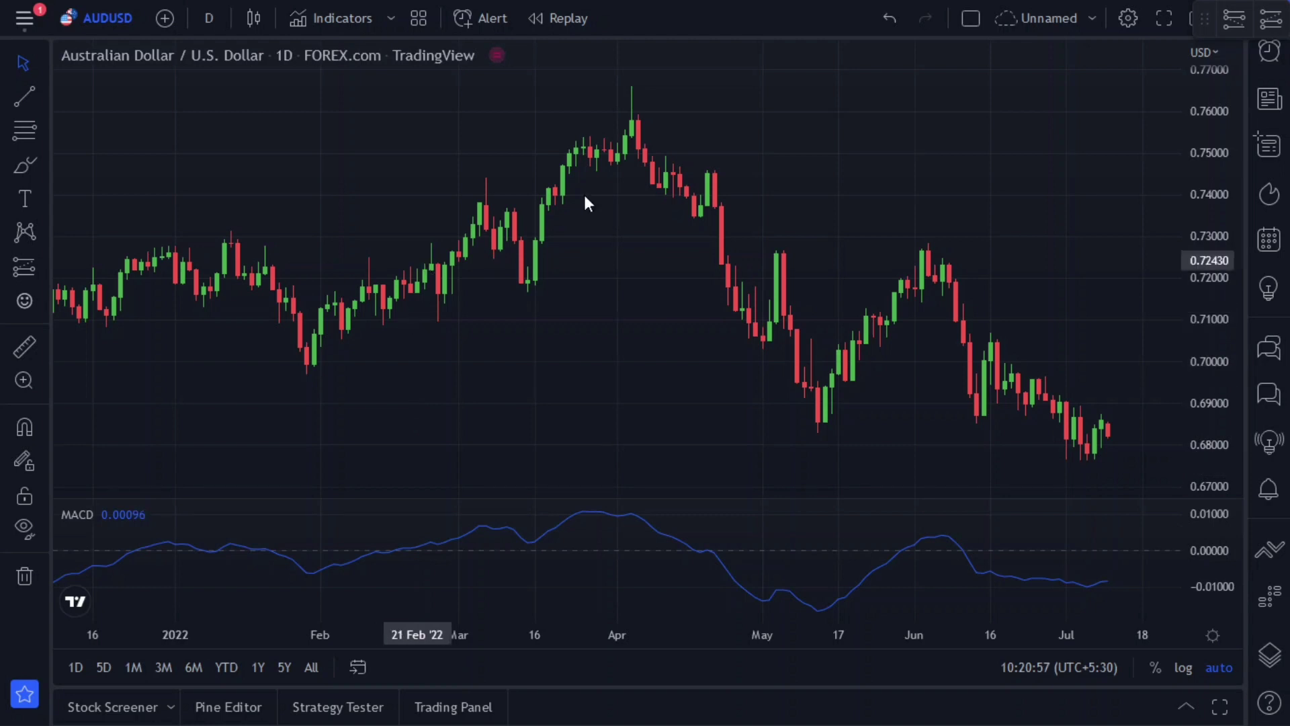
Step: Pan the AUDUSD chart back a few weeks to show earlier price history
click(649, 141)
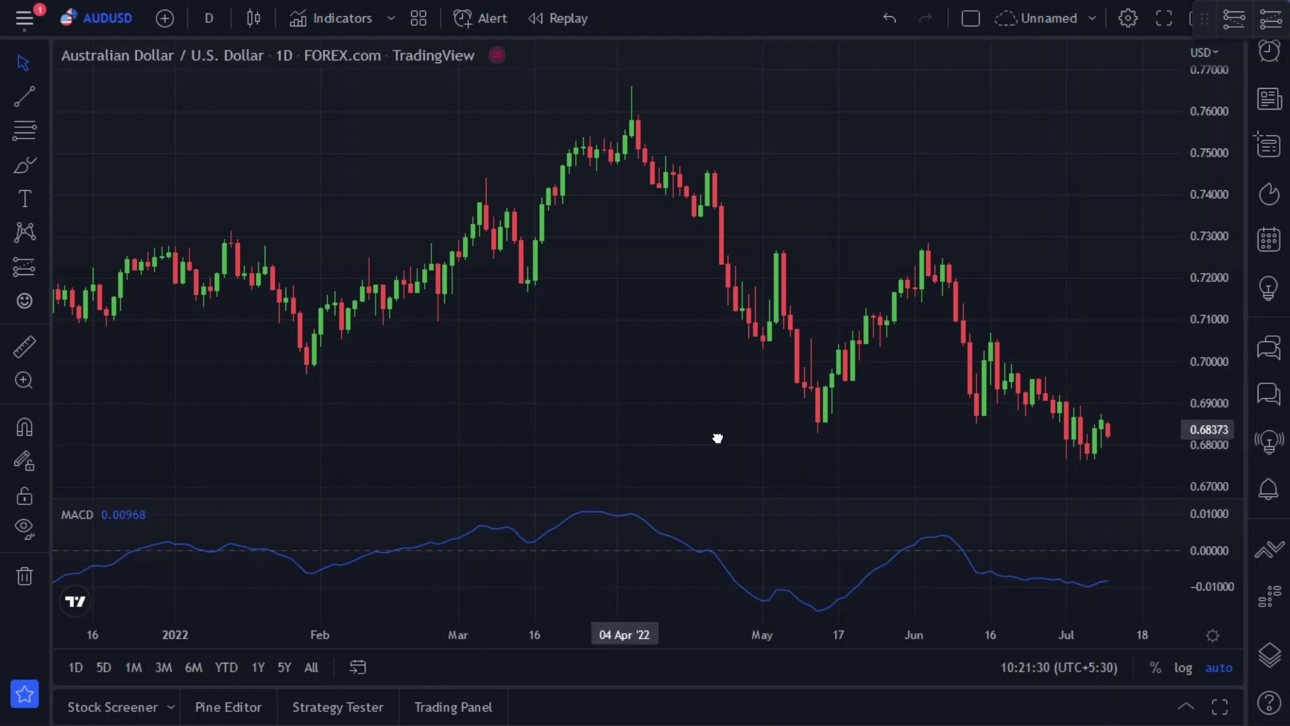
scroll(786, 440, left, 3)
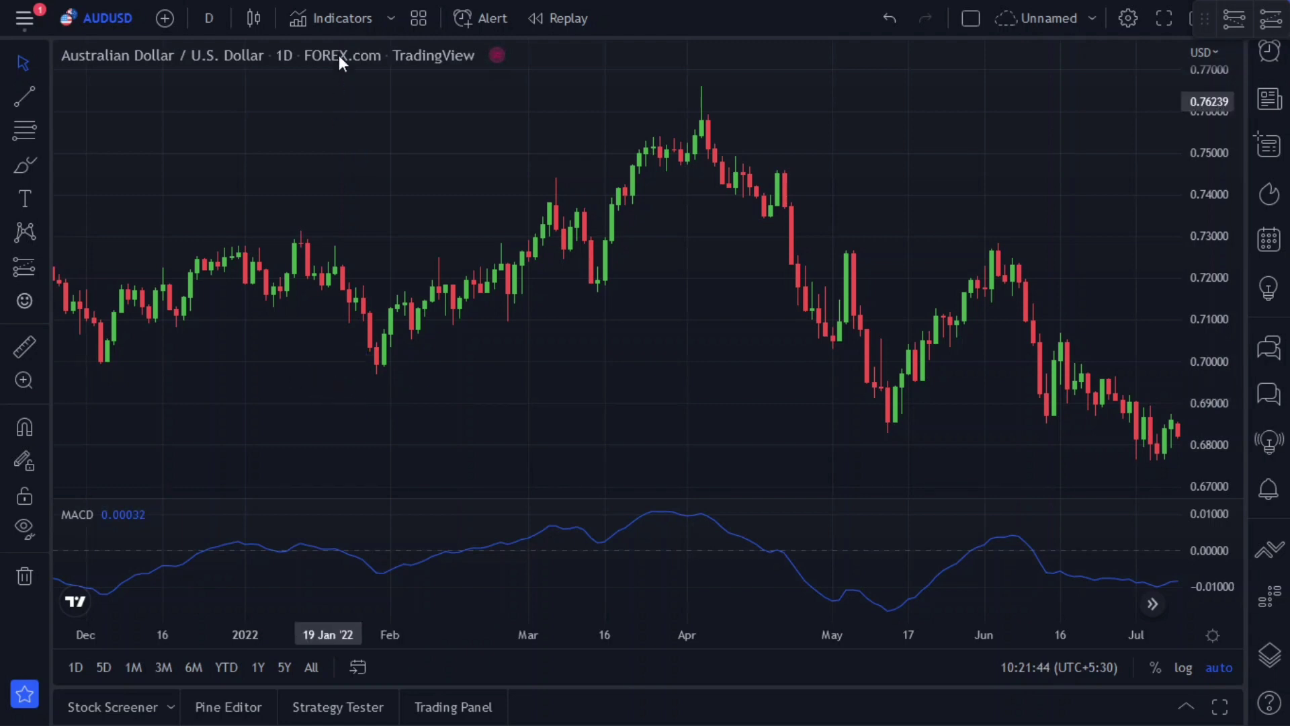
Step: Add the Moving Average Exponential indicator to the price chart
click(332, 21)
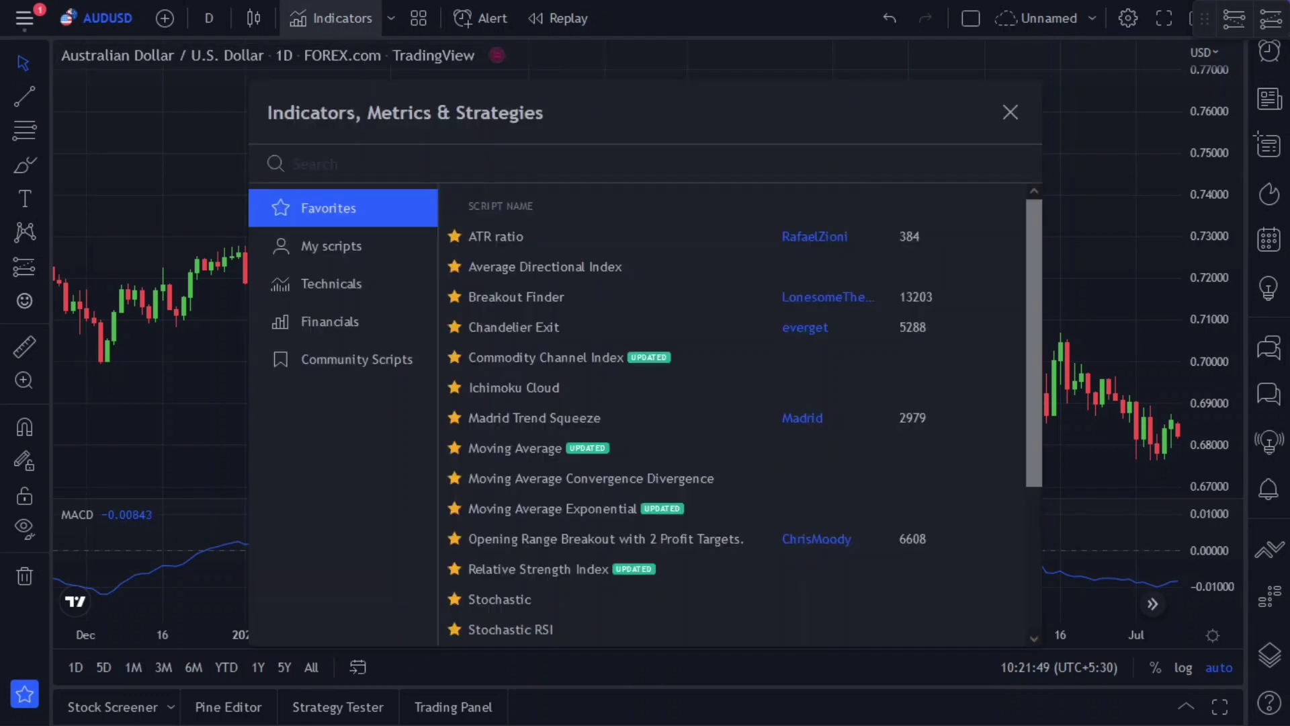
text(ema)
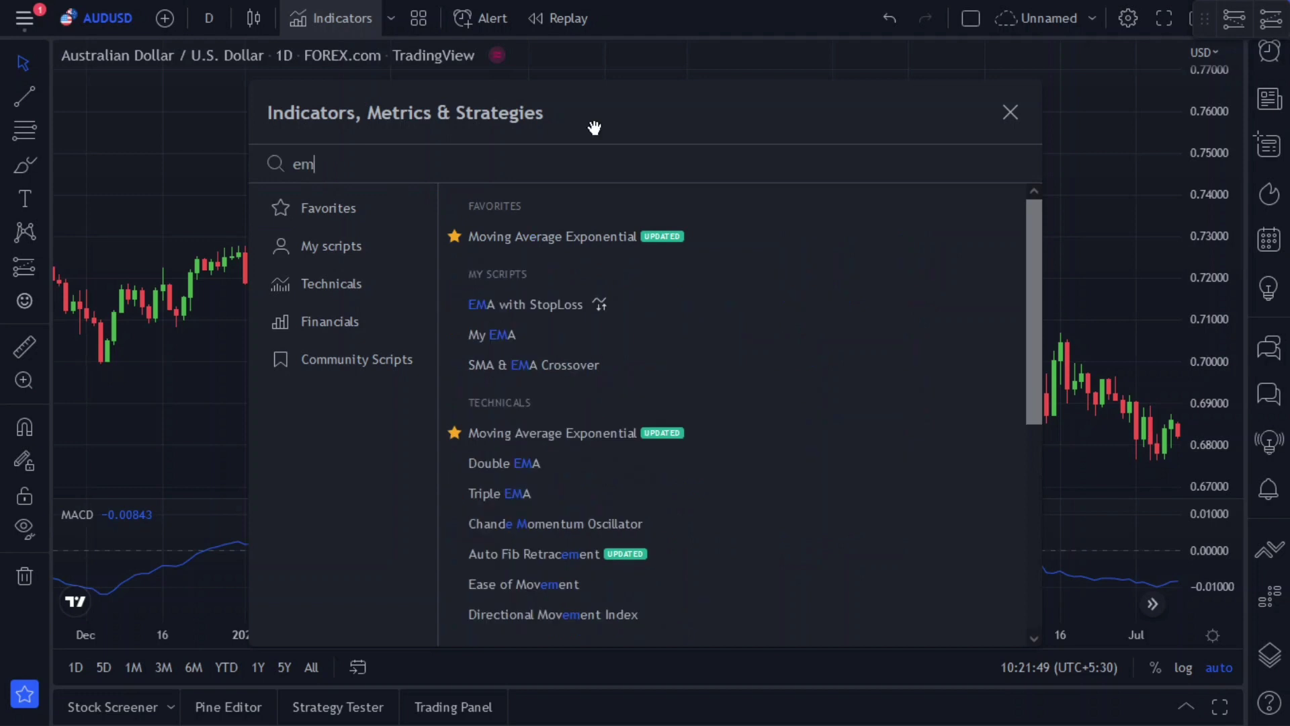
click(569, 239)
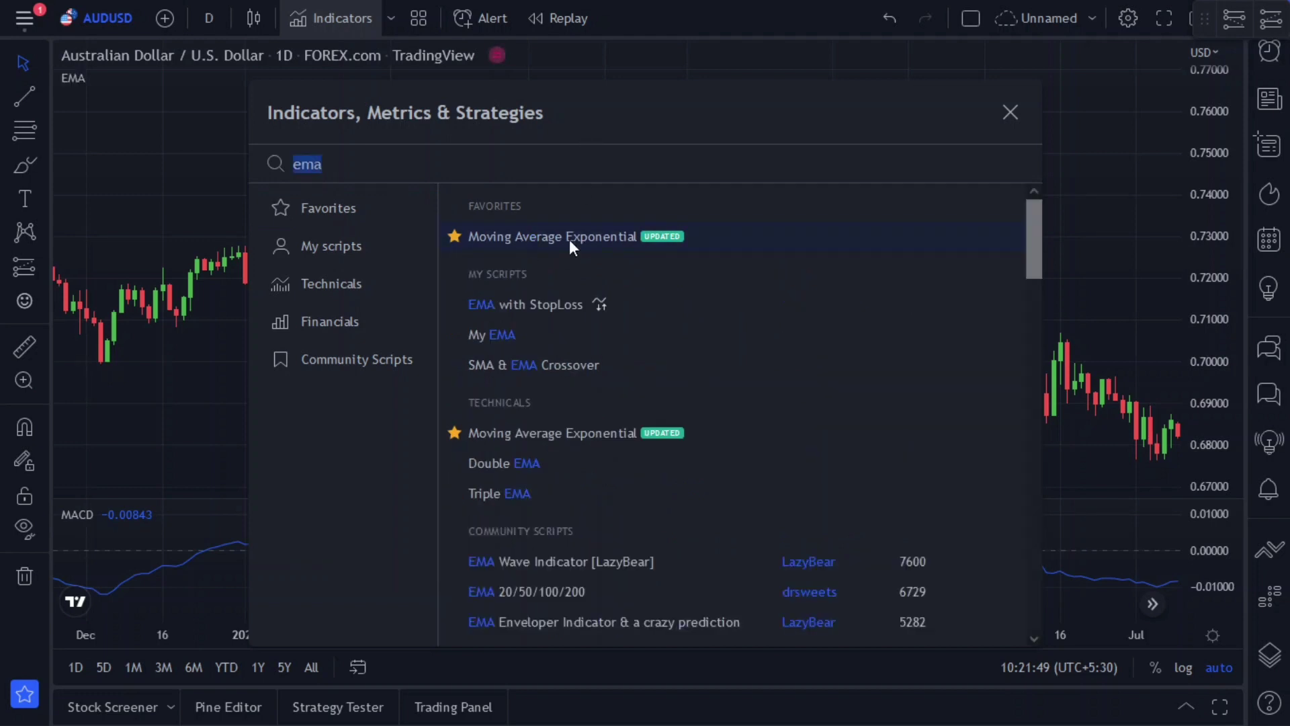
click(1003, 113)
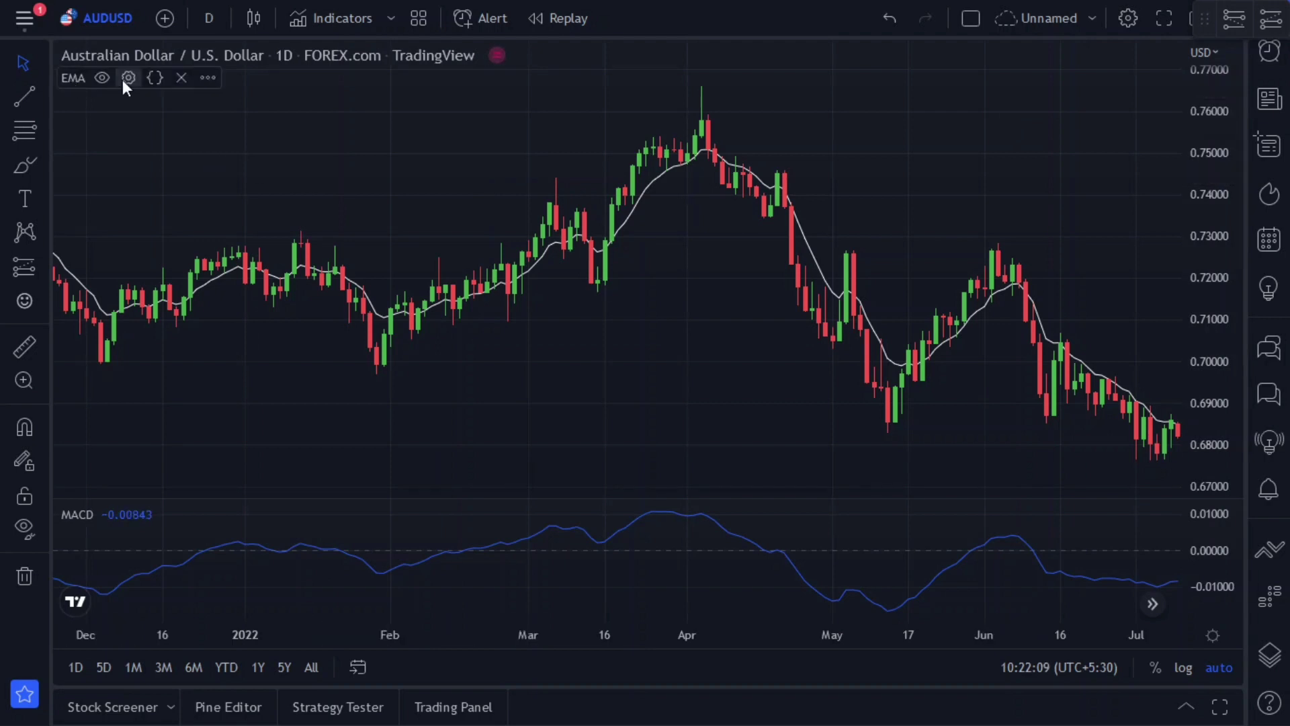
Step: Change the EMA length from 9 to 200
click(128, 77)
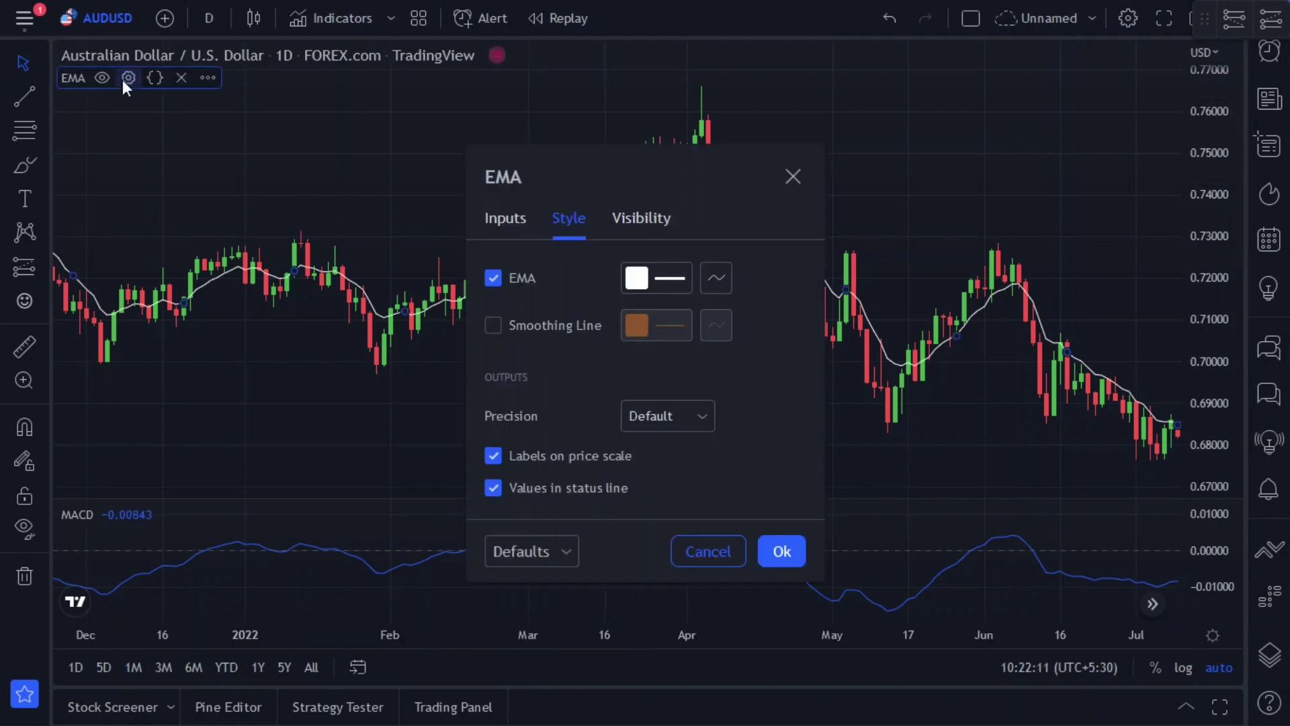
click(507, 227)
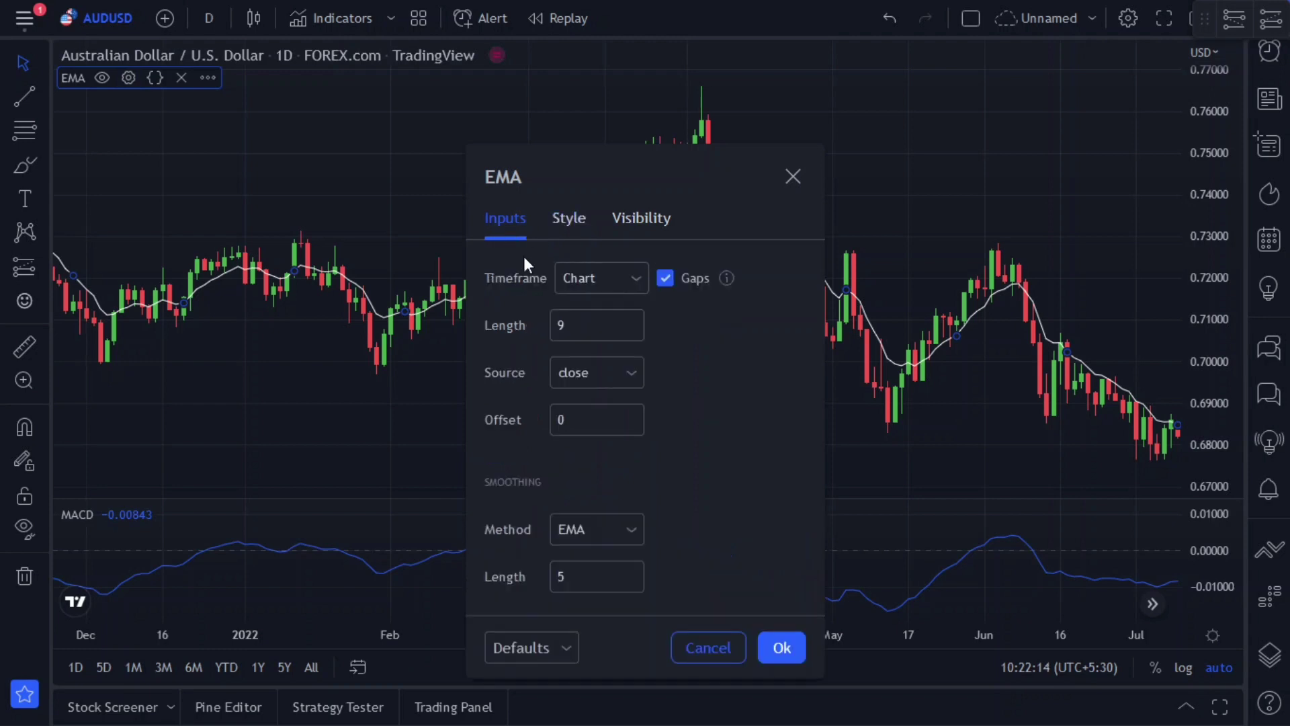
click(575, 327)
key(BackSpace)
text(200)
click(774, 650)
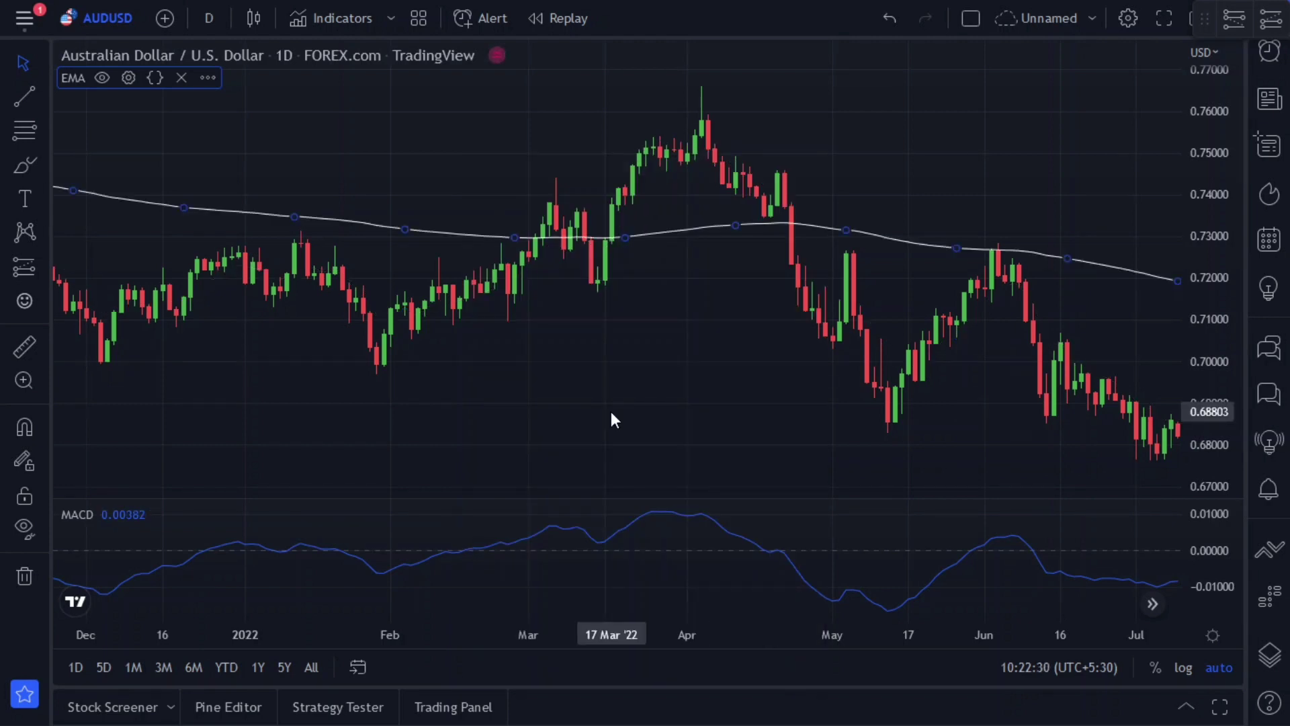
click(266, 280)
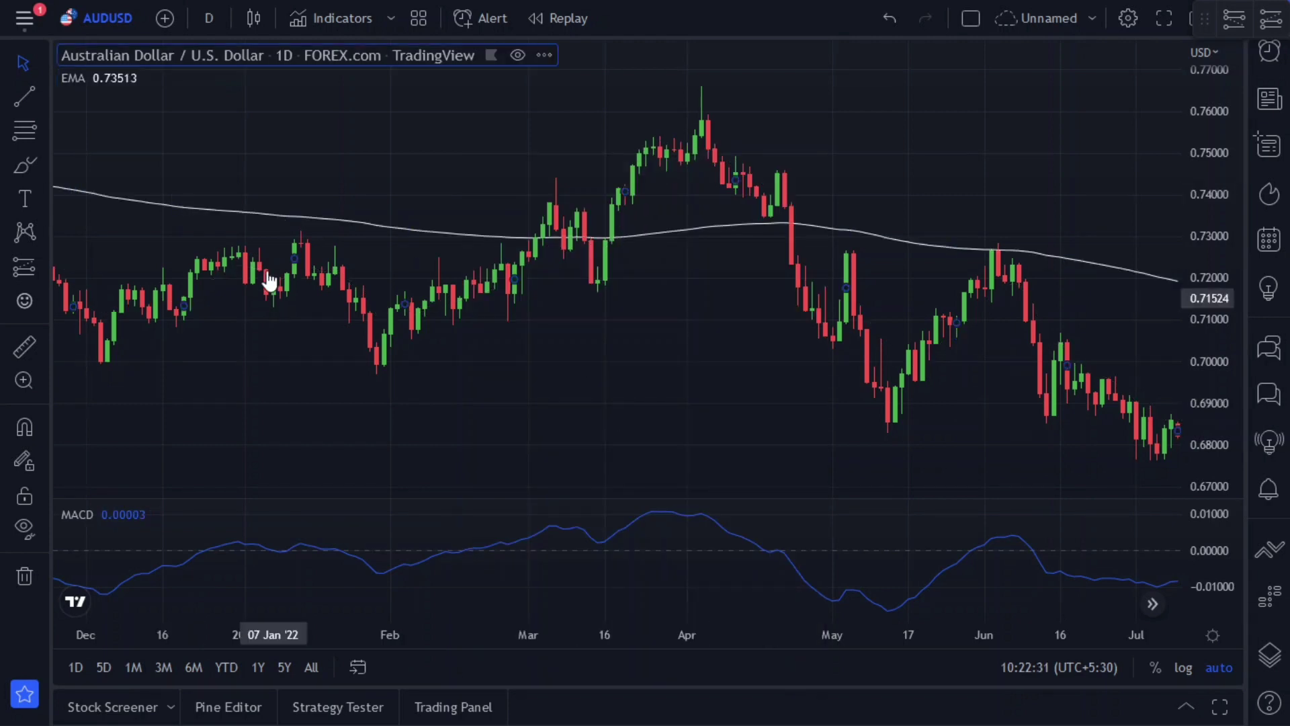
click(250, 231)
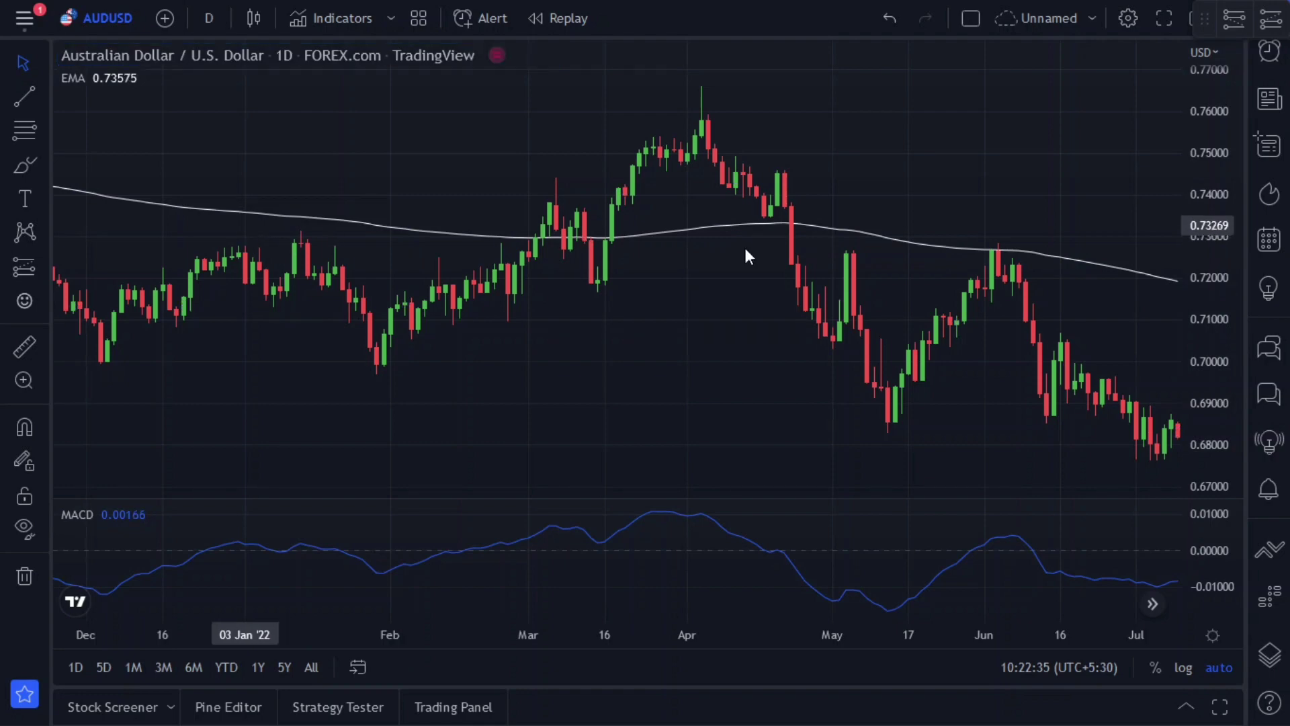
scroll(585, 403, down, 2)
drag(876, 433, 1149, 441)
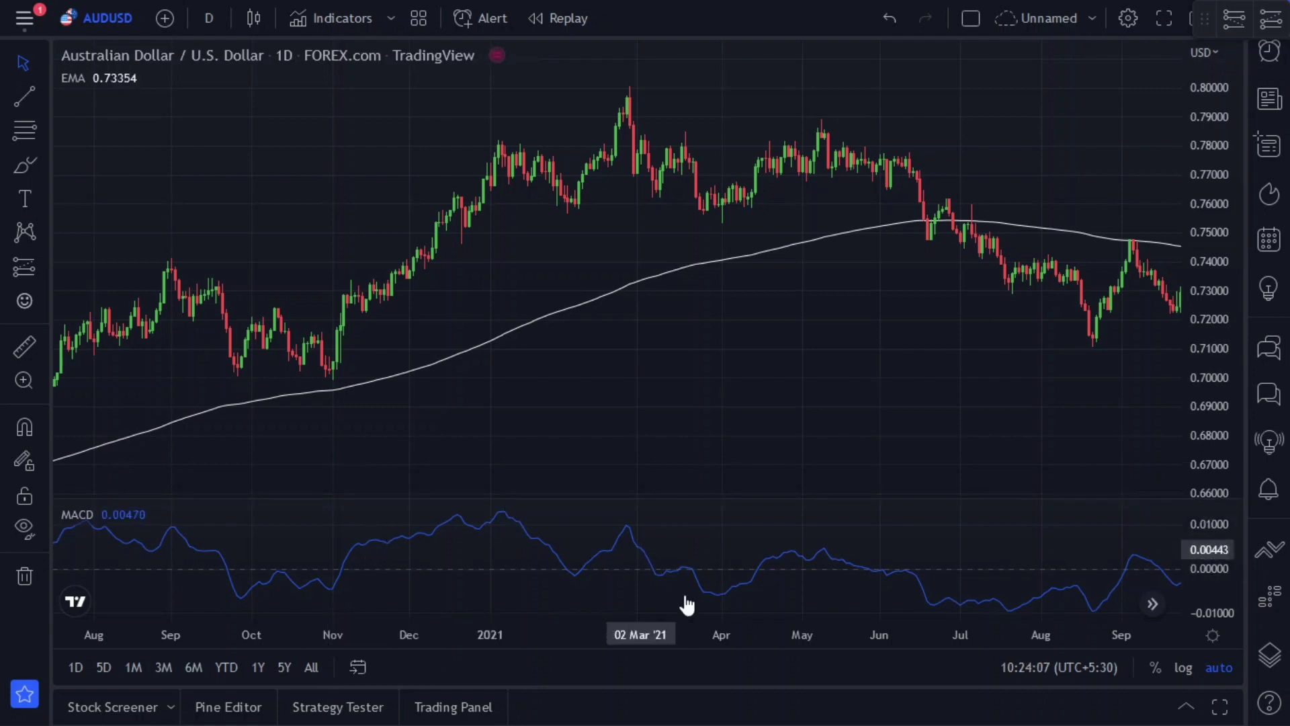
drag(333, 454, 411, 449)
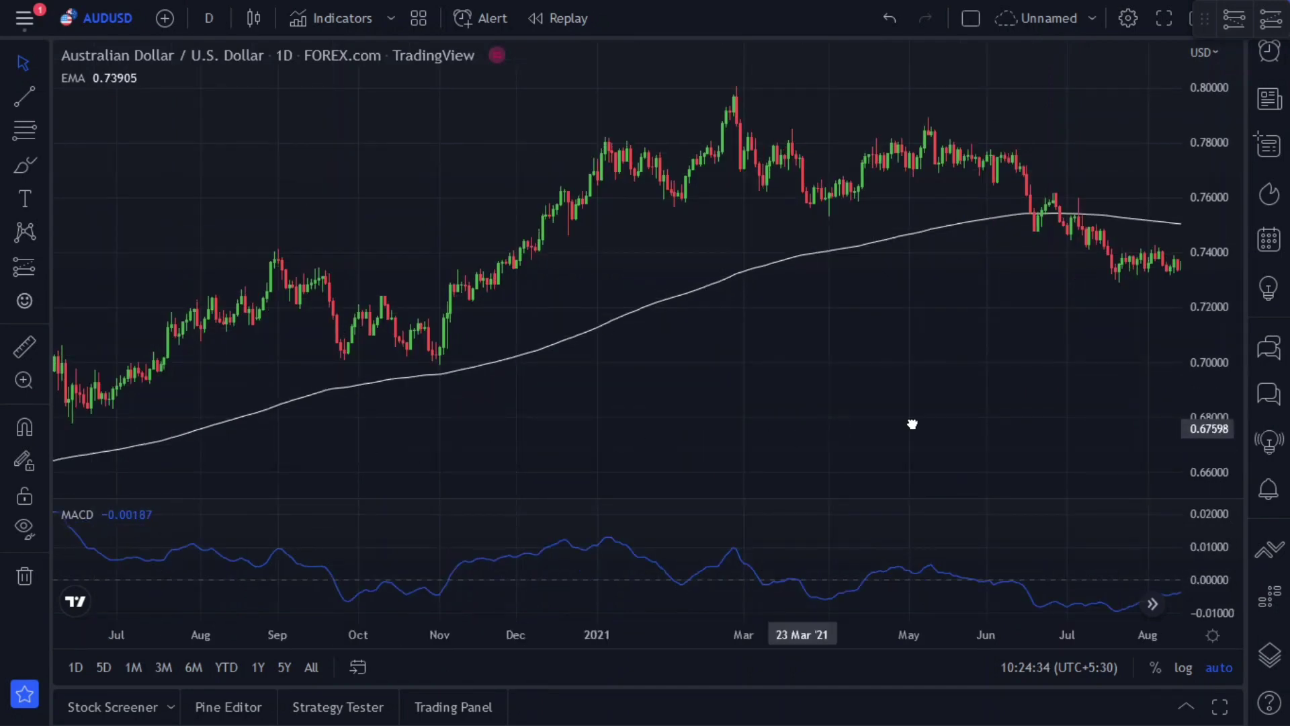
drag(968, 419, 1049, 412)
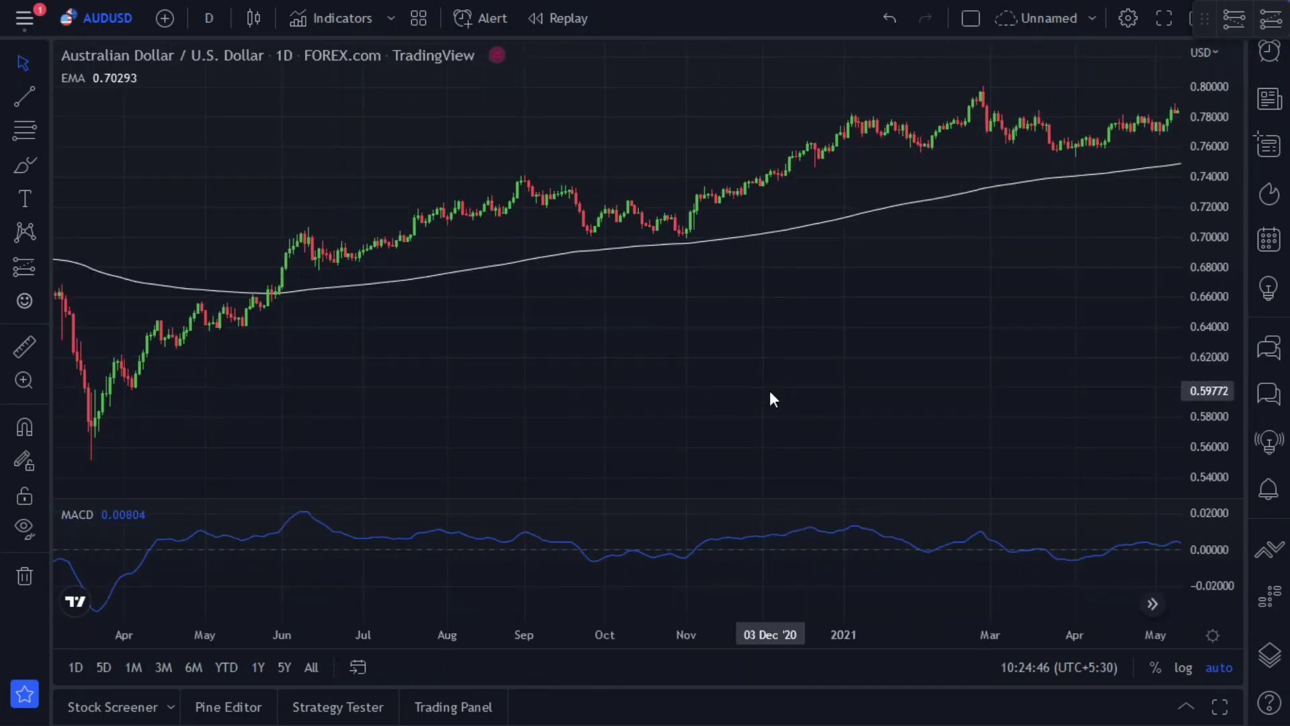
scroll(724, 375, up, 2)
scroll(723, 374, up, 1)
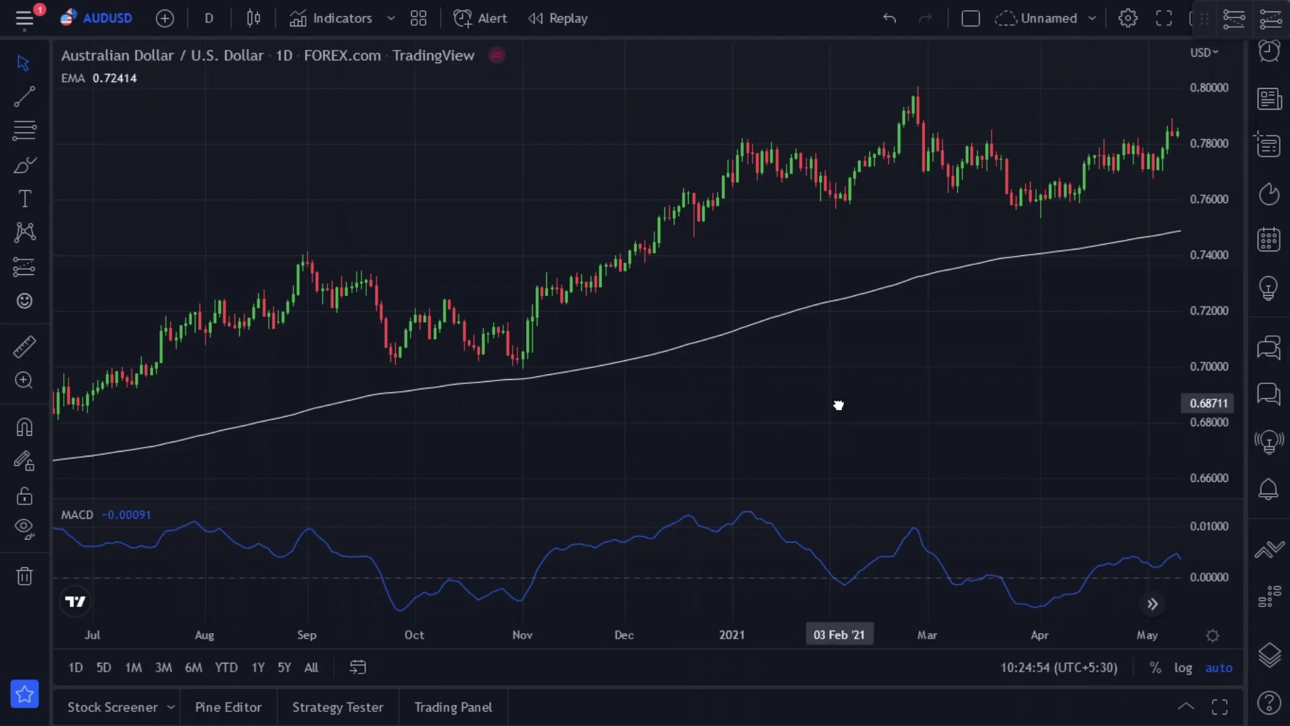
scroll(543, 440, up, 3)
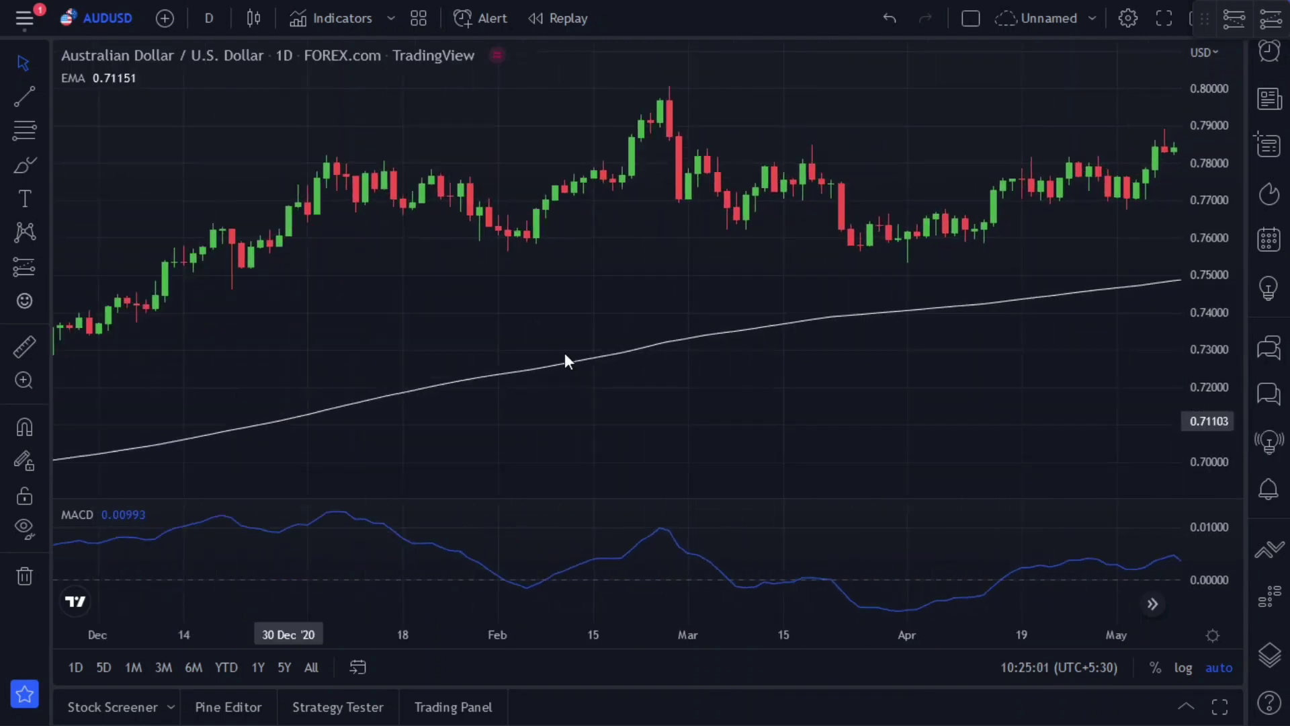
scroll(283, 457, left, 1)
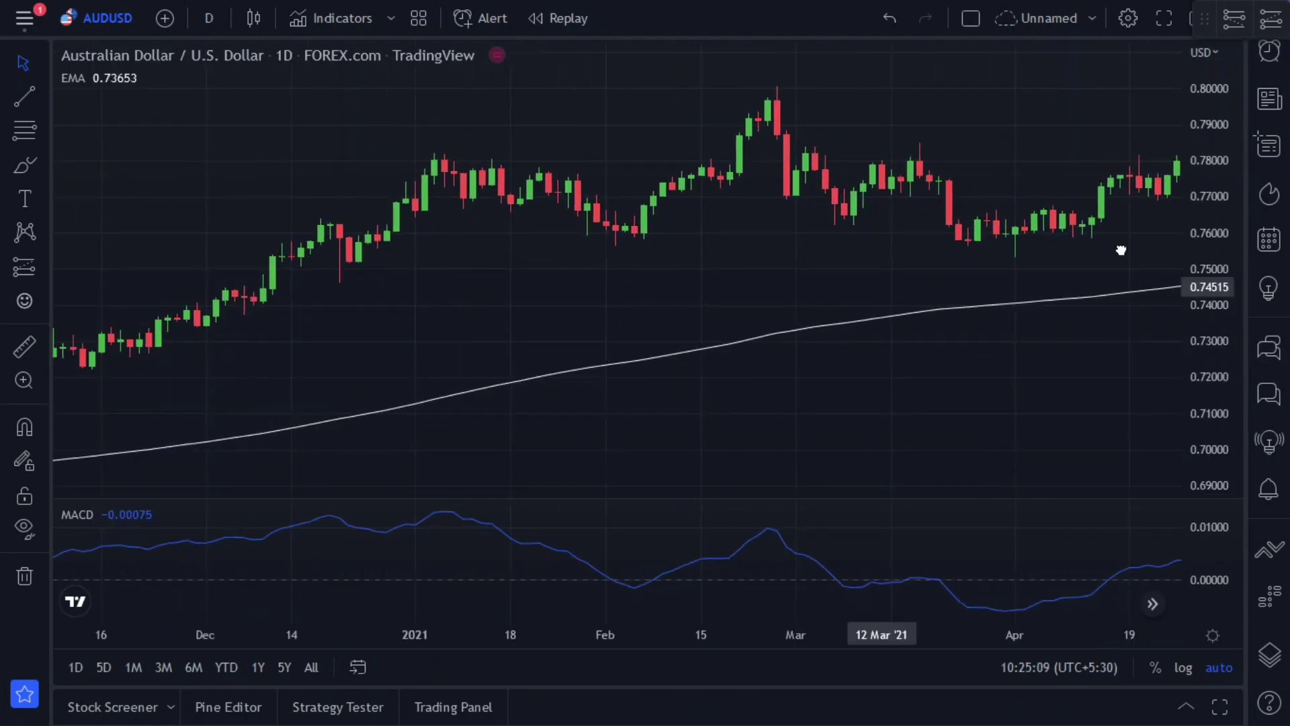
scroll(1117, 248, left, 5)
drag(670, 194, 979, 178)
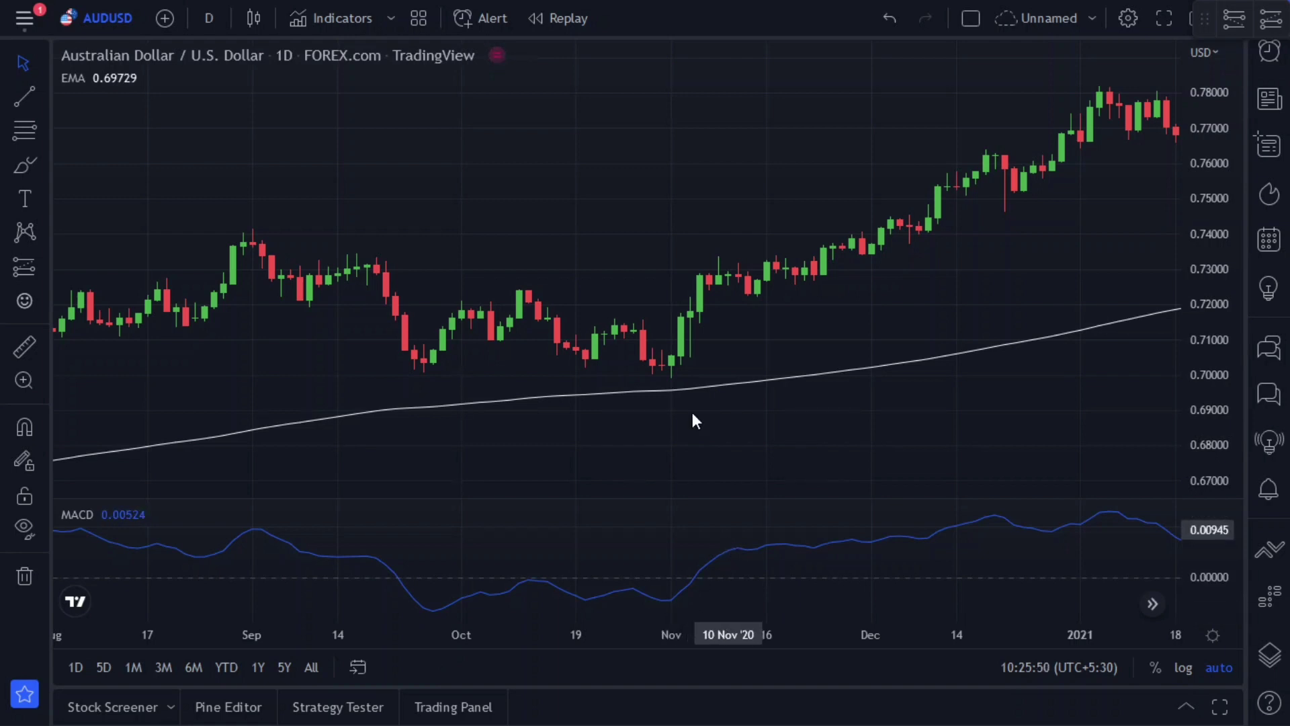
Step: Place a long position on 5 Nov '20 with stop 0.69800, target 0.75188, ending 10 Dec '20
click(698, 311)
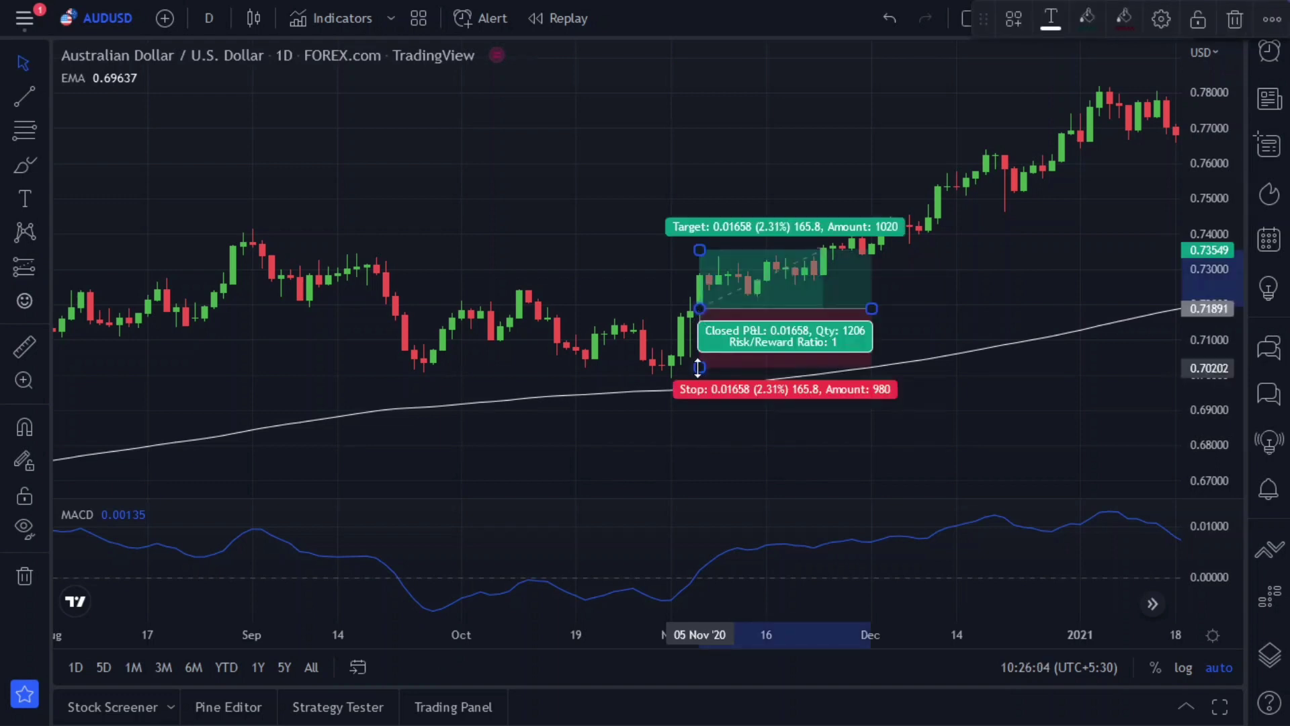
drag(699, 368, 697, 382)
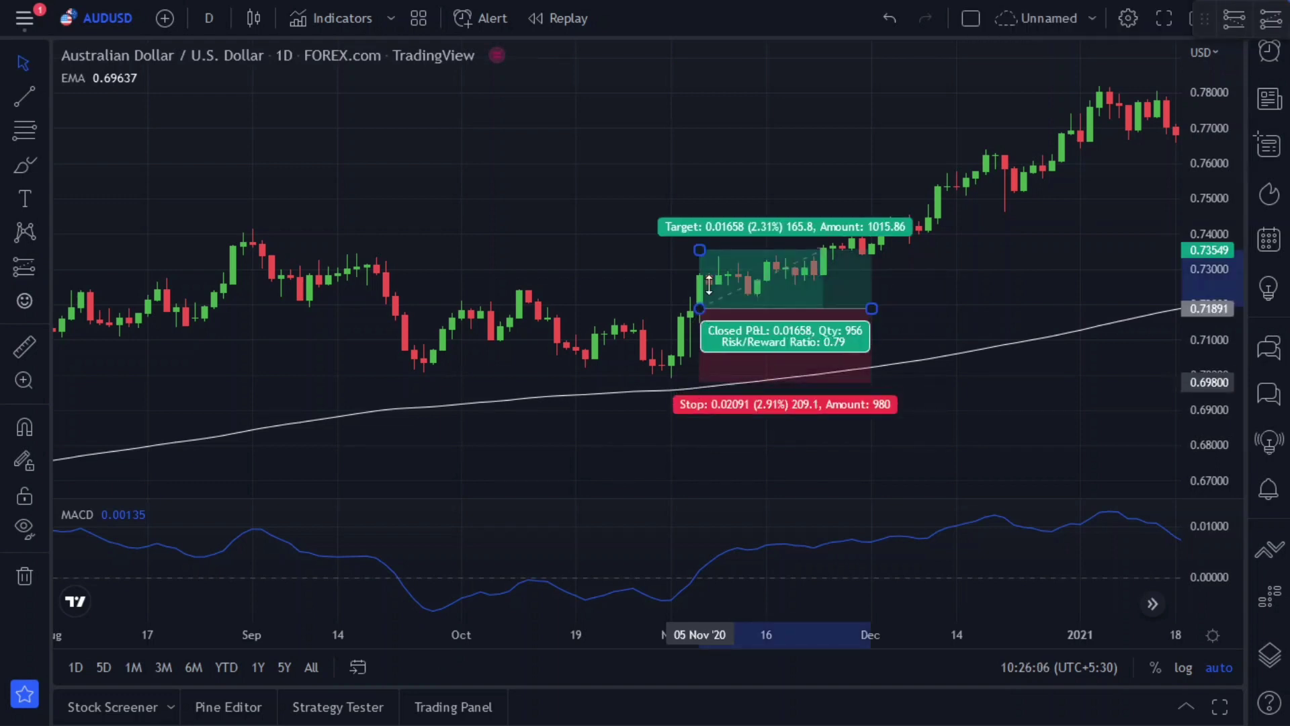
mouse_move(697, 193)
mouse_down()
mouse_move(694, 163)
mouse_move(695, 192)
mouse_up()
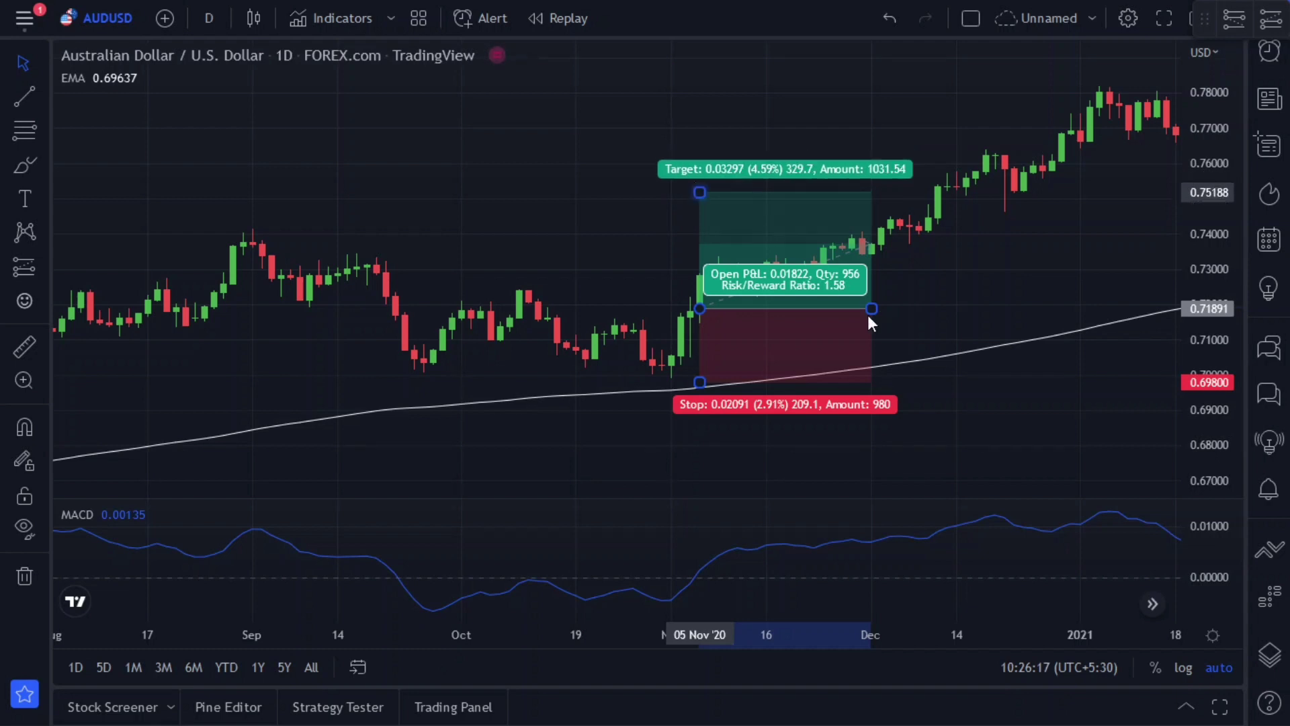
drag(871, 309, 935, 310)
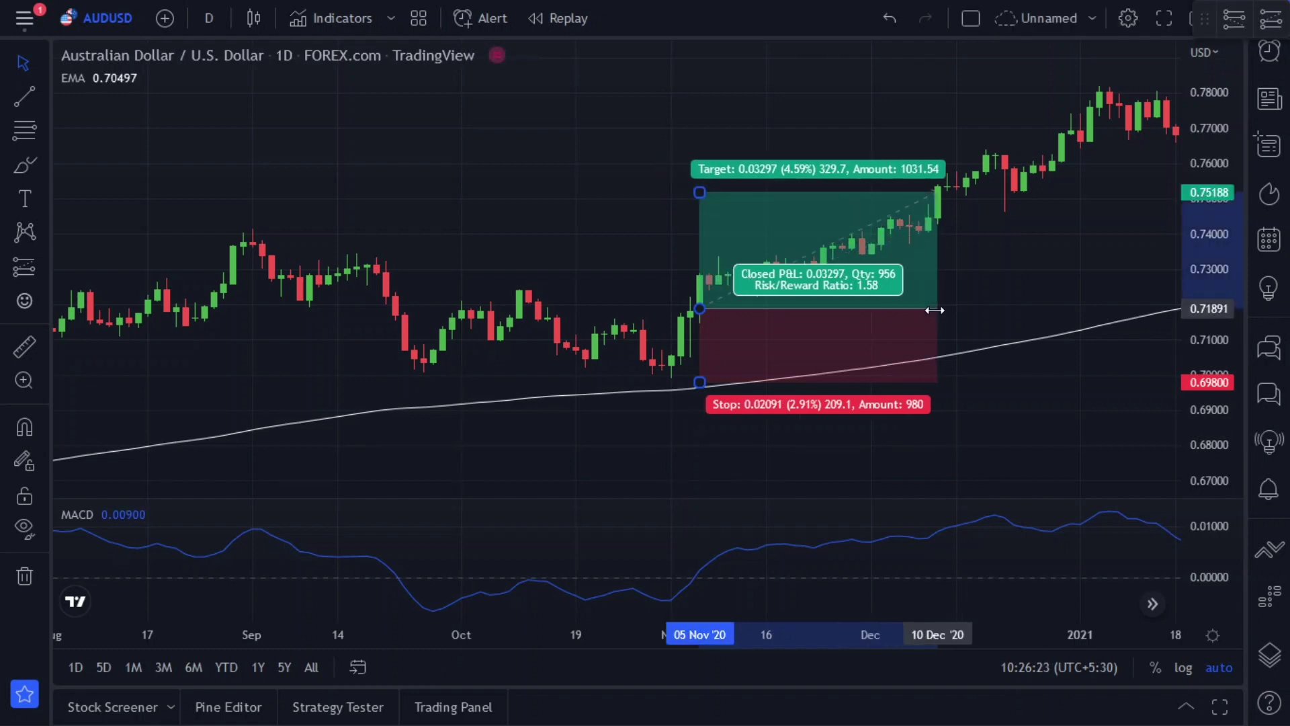
click(956, 468)
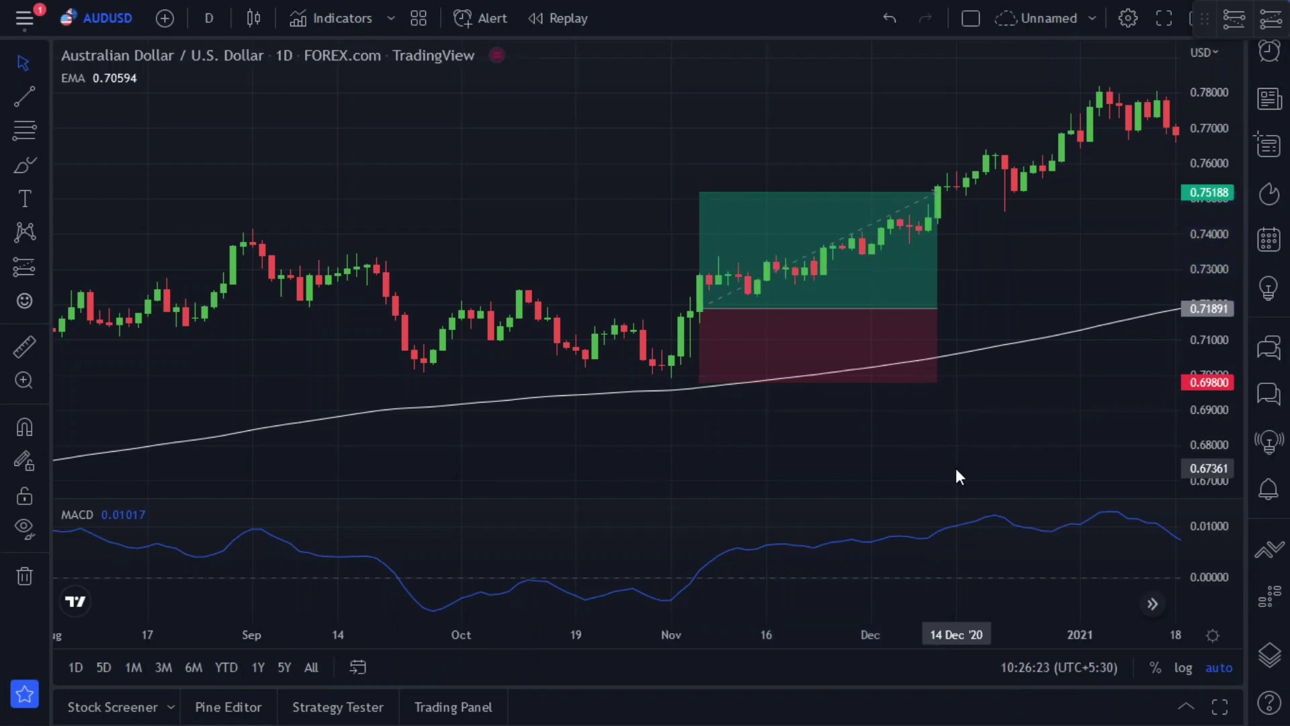
Step: Draw a long position at 9 Feb '21 with stop near 0.758, target 0.79503, ending about 1 March
drag(482, 455, 282, 457)
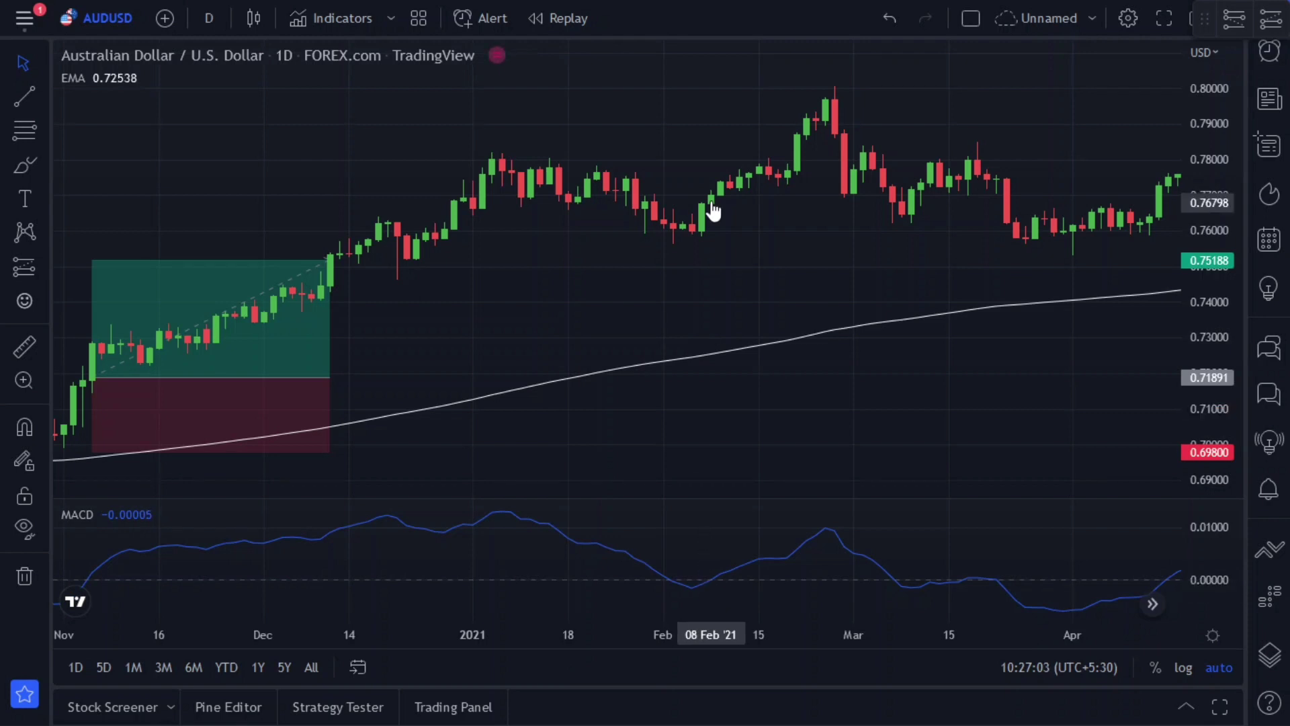
click(1271, 20)
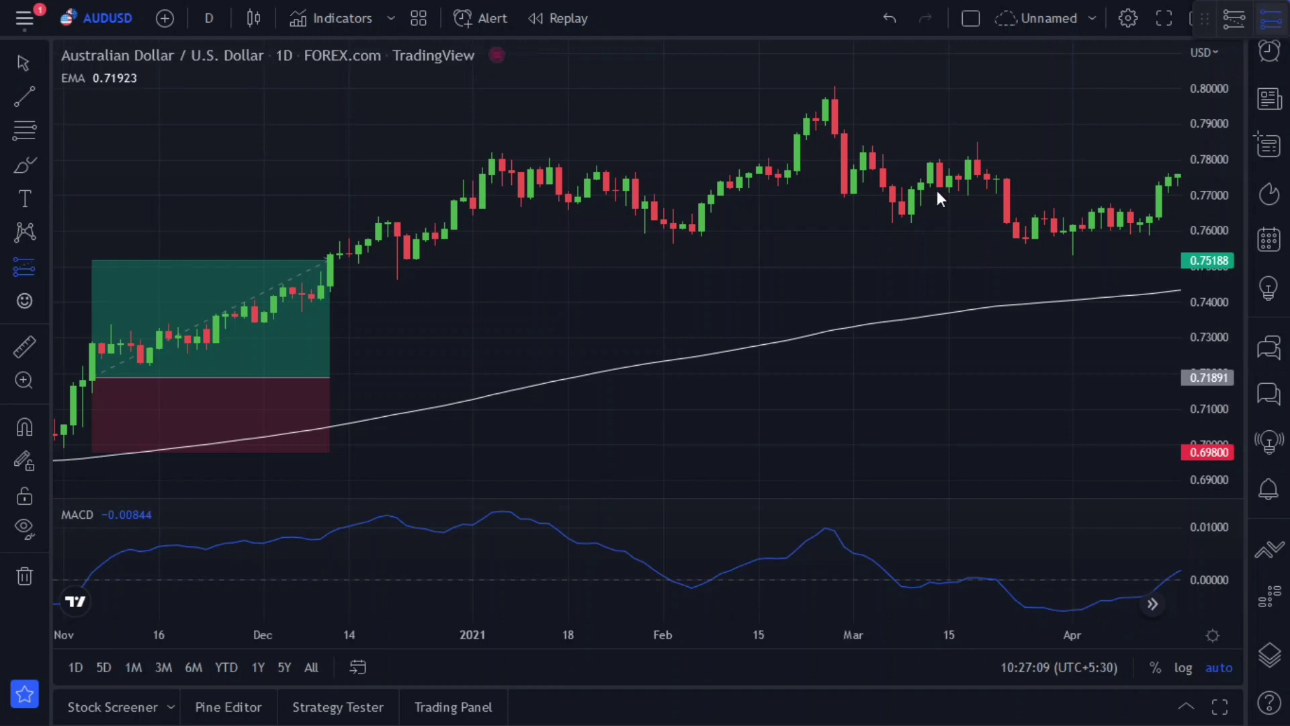
click(720, 187)
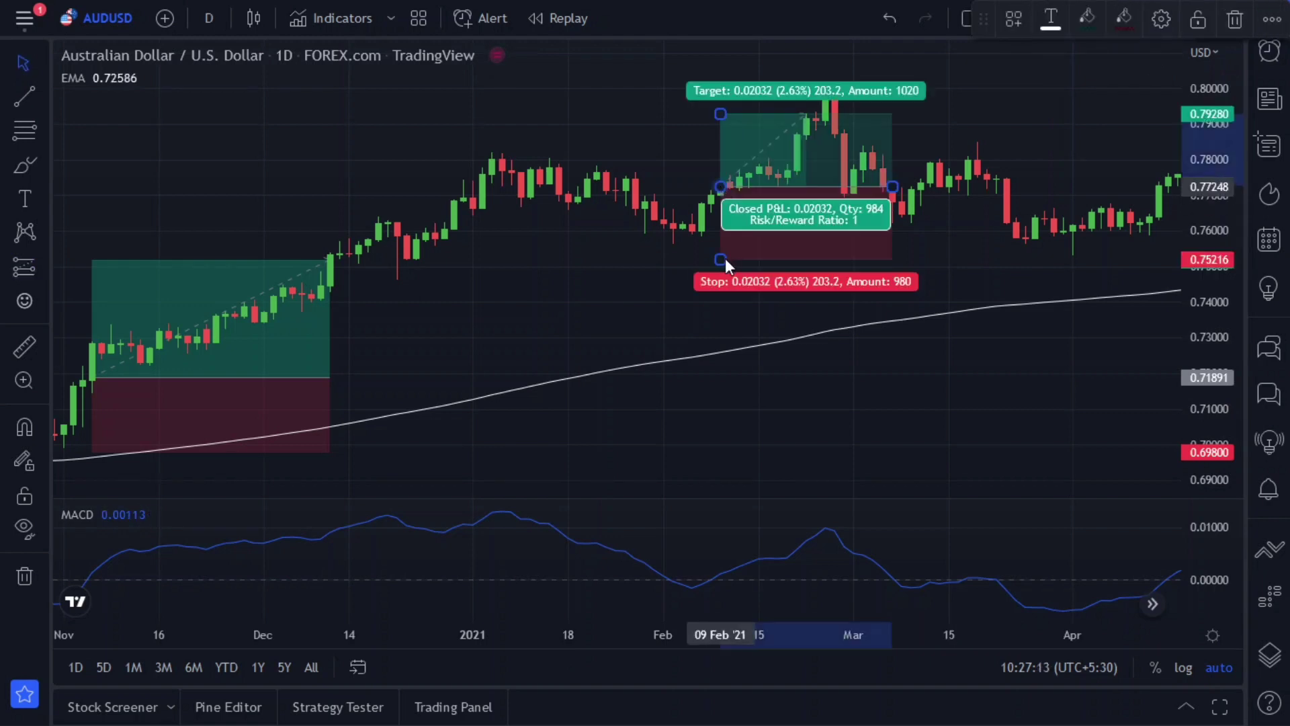
drag(720, 259, 716, 238)
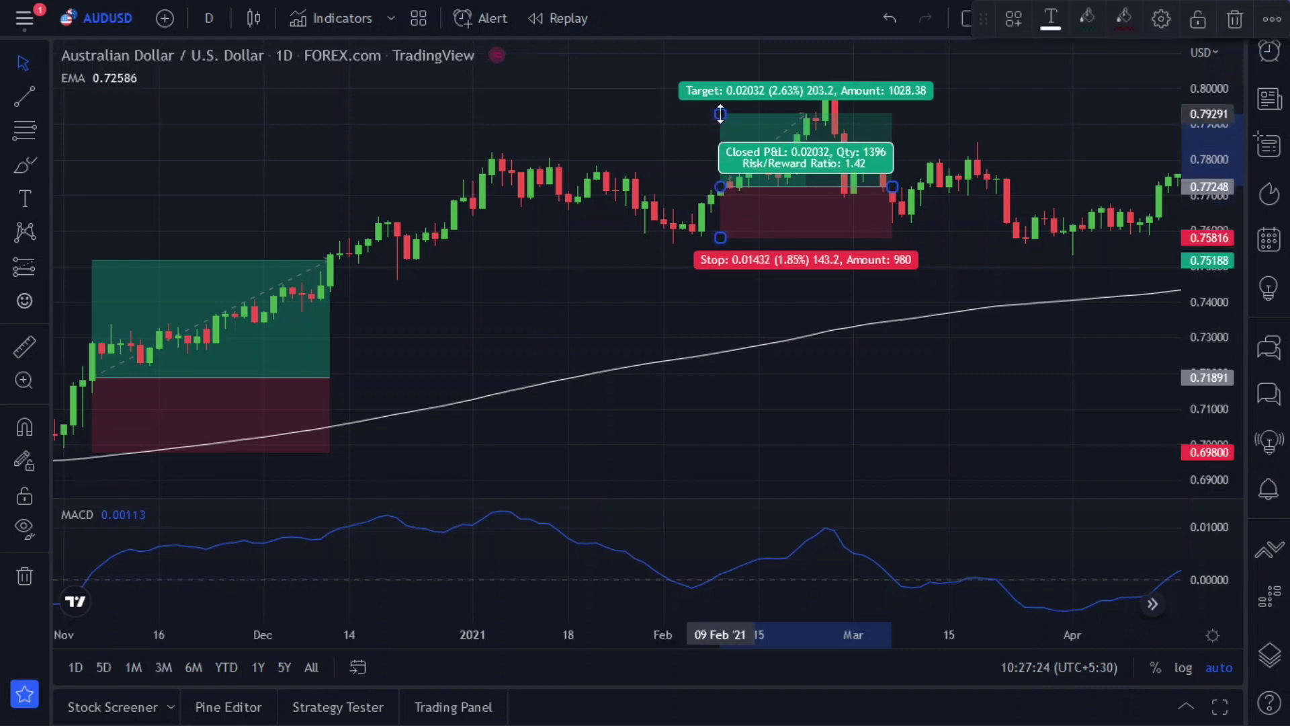
drag(721, 113, 720, 107)
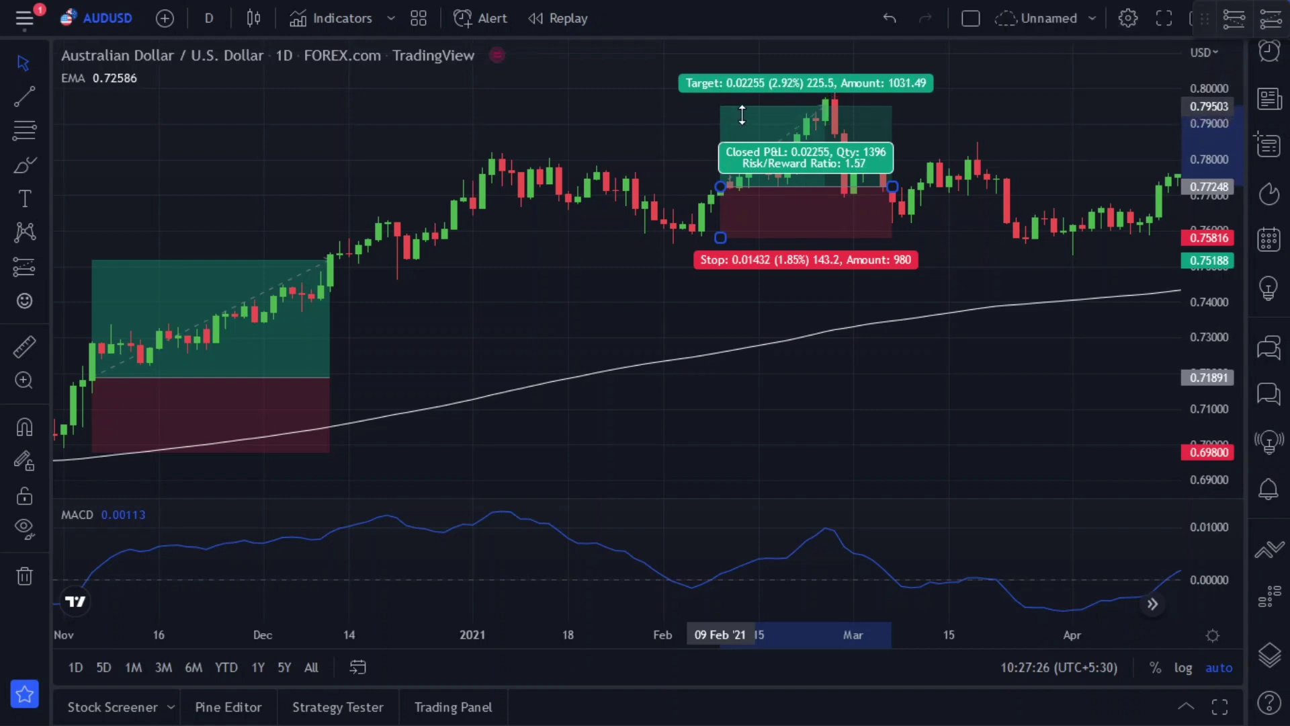
mouse_move(889, 188)
mouse_down()
mouse_move(867, 202)
mouse_move(850, 283)
mouse_up()
click(843, 395)
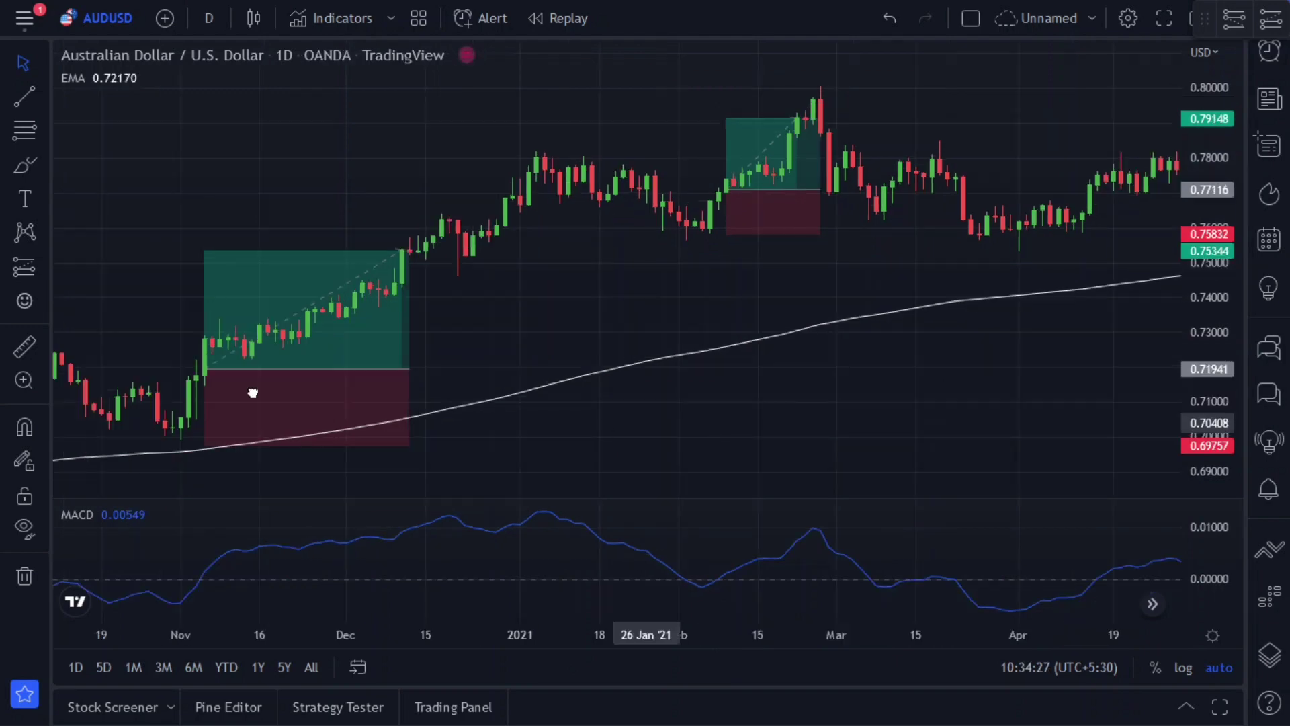
Step: Pan forward to July–December 2021 and zoom in for larger candles
drag(135, 385, 25, 385)
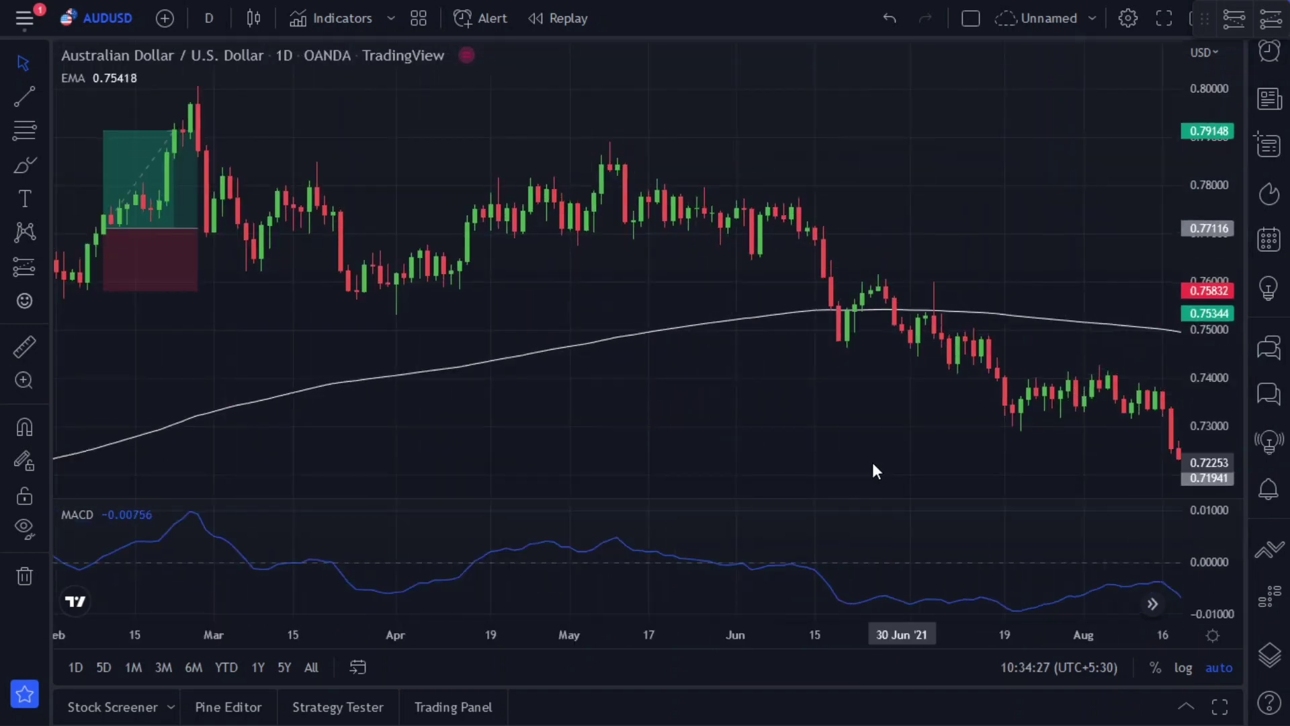
drag(392, 383, 171, 385)
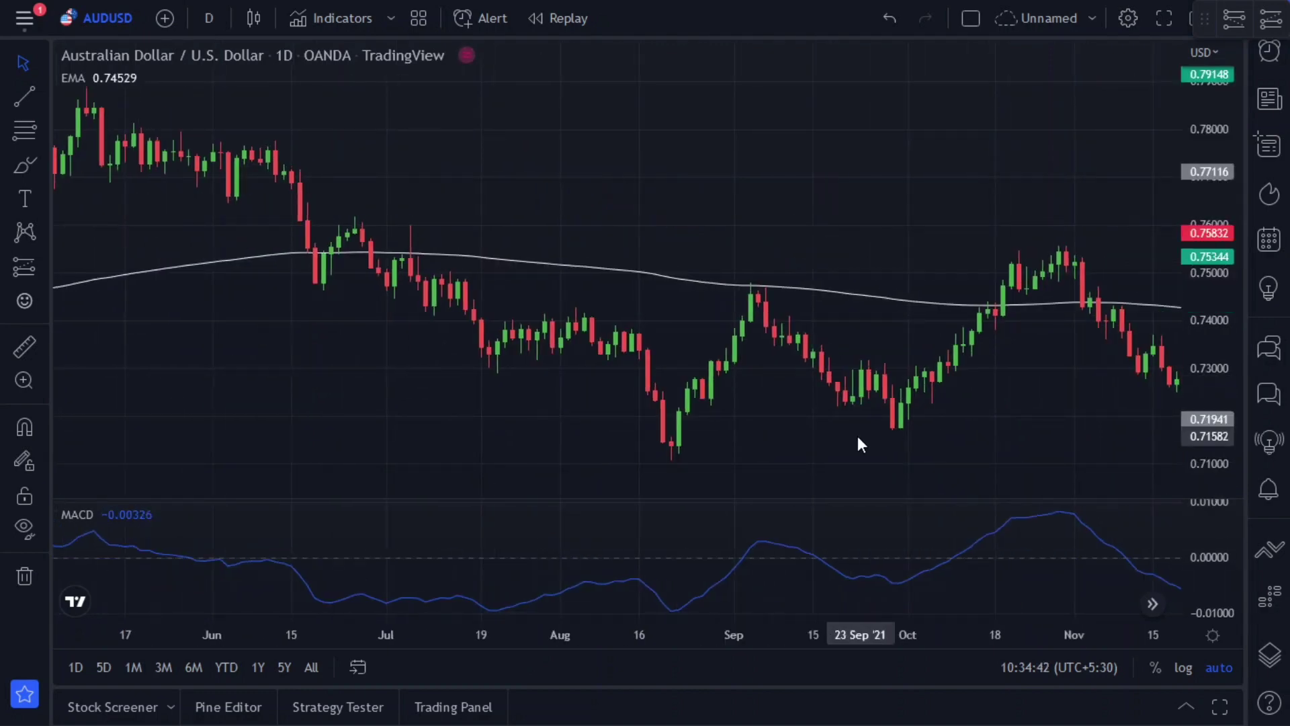
drag(692, 420, 678, 420)
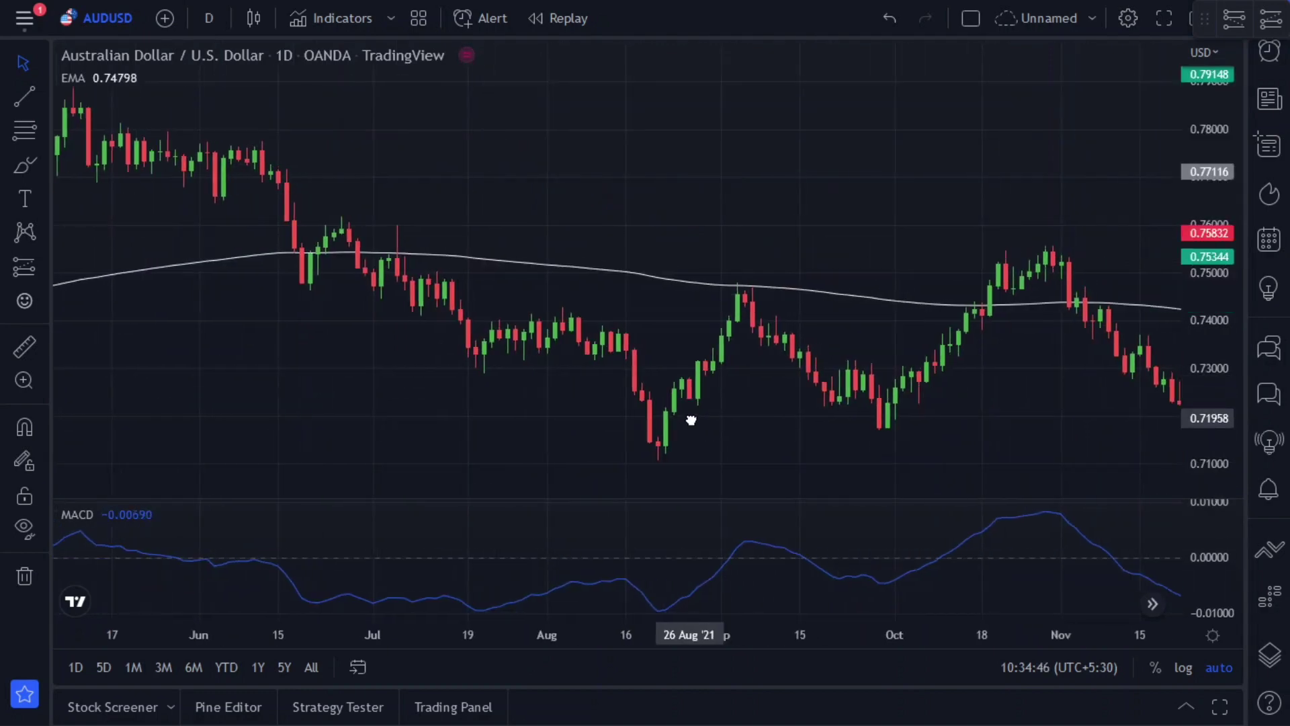
scroll(733, 407, up, 3)
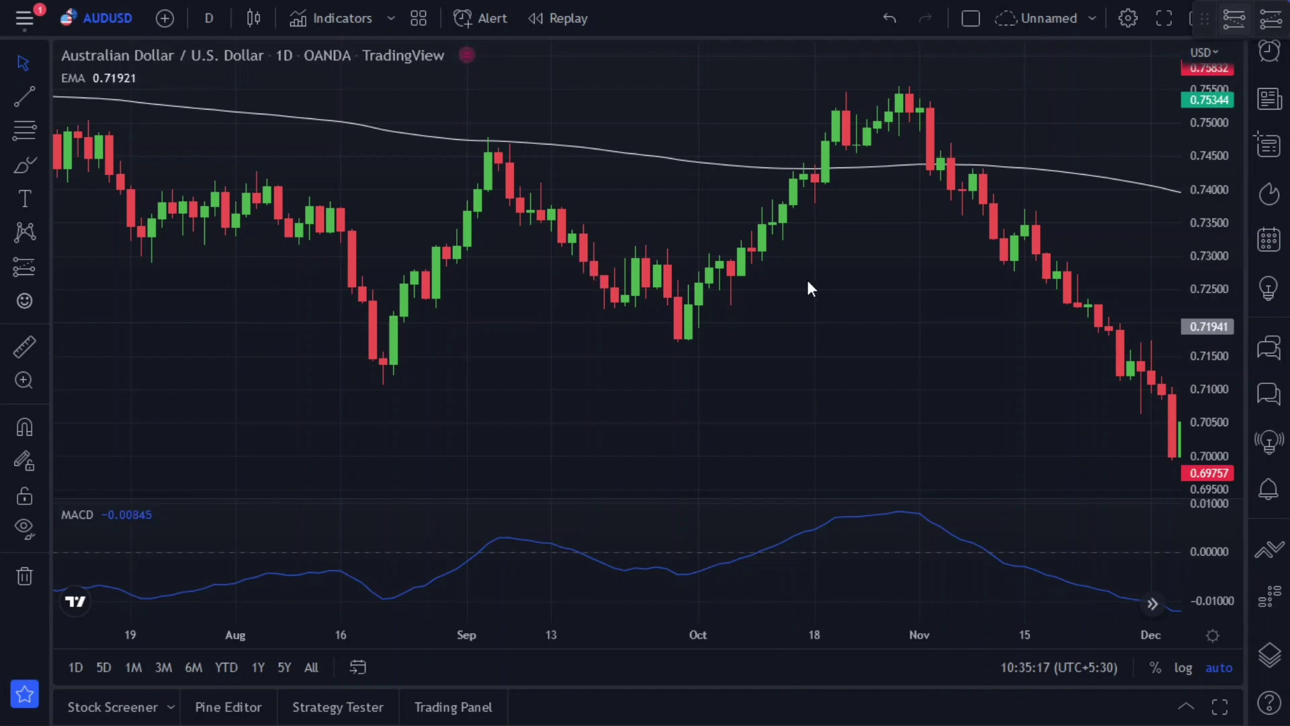
Step: Place a short position at 17 Sep '21 with stop 0.73634 and target 0.71786, ending 4 Oct '21
key(alt+f)
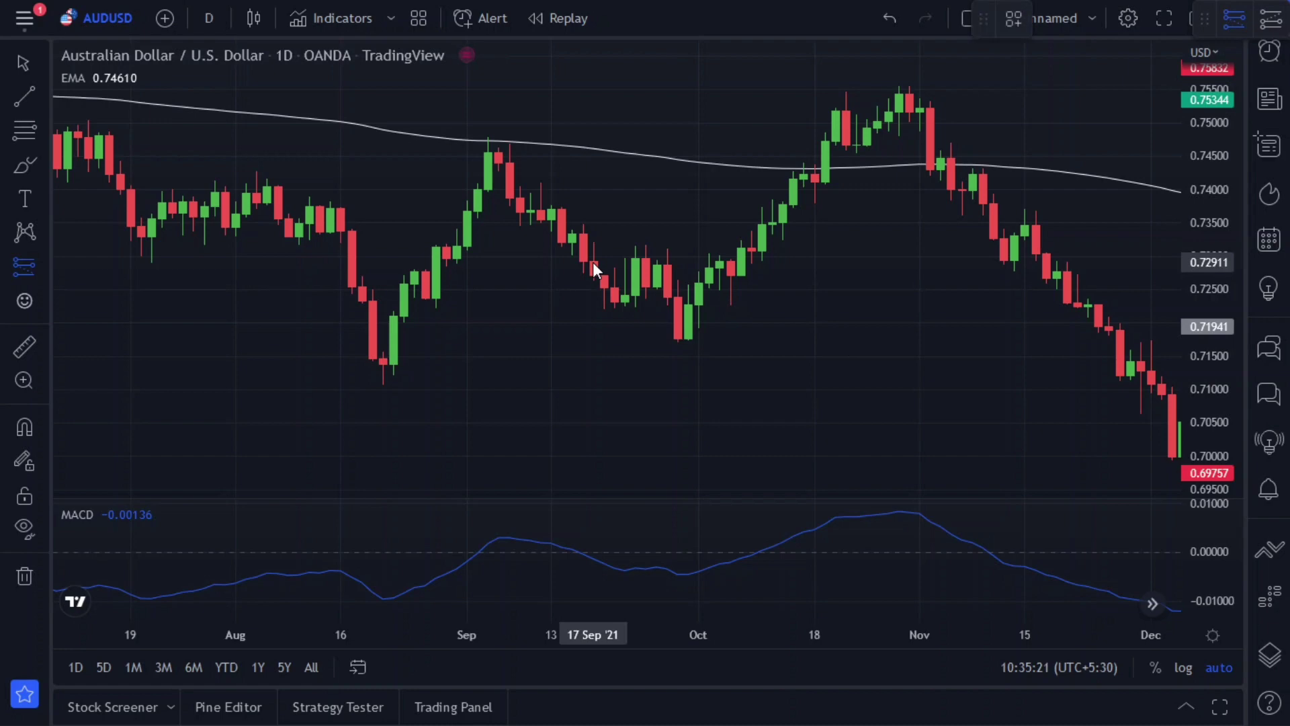
click(592, 262)
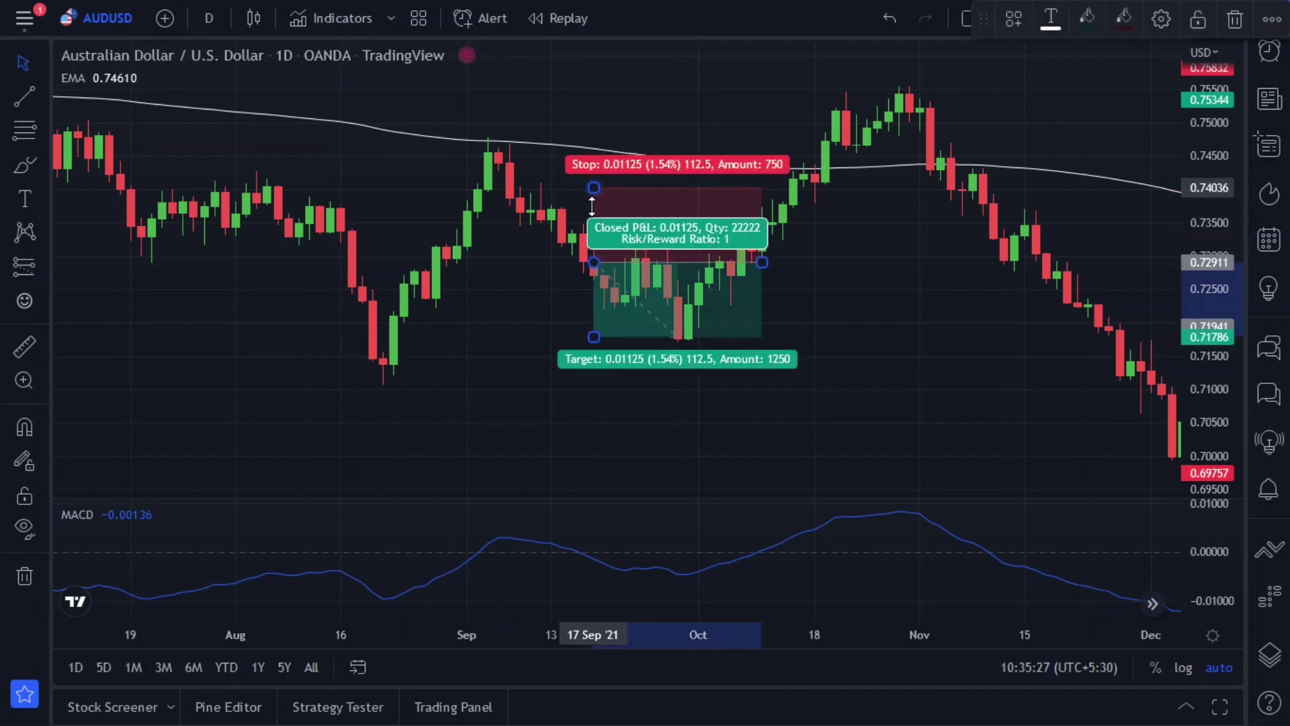
drag(593, 188, 589, 214)
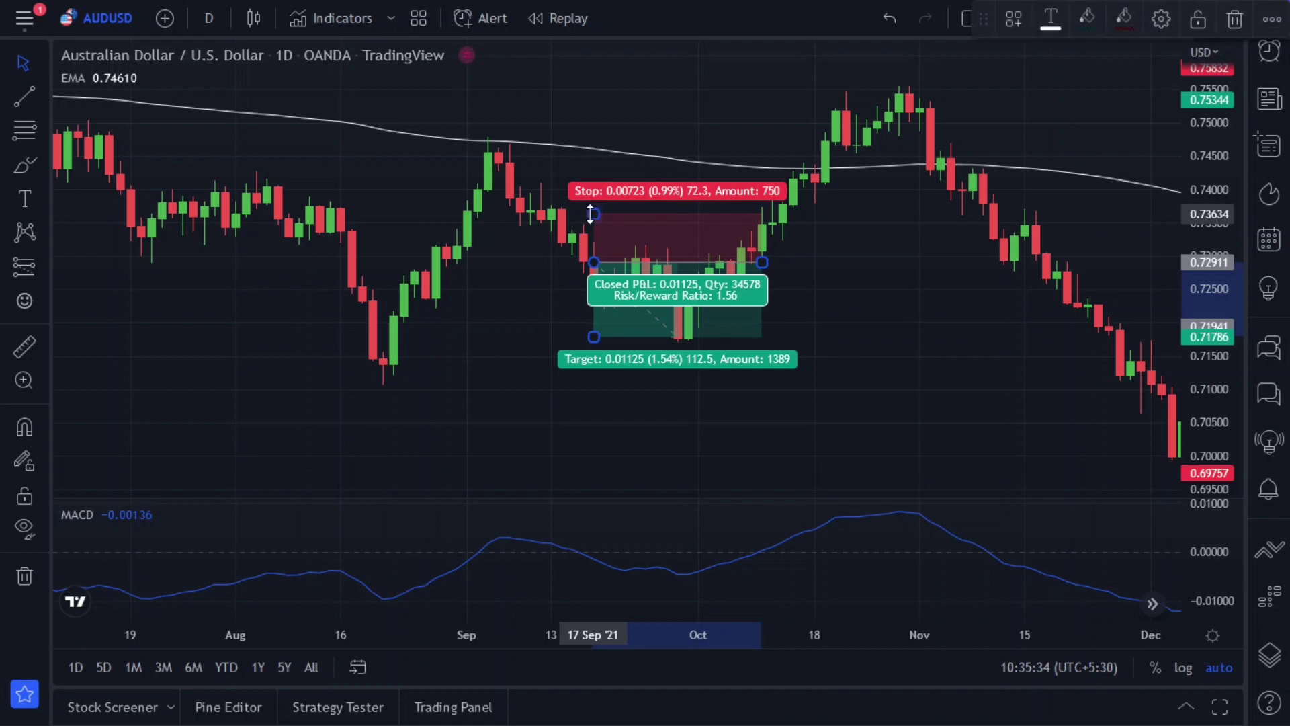
drag(761, 262, 707, 256)
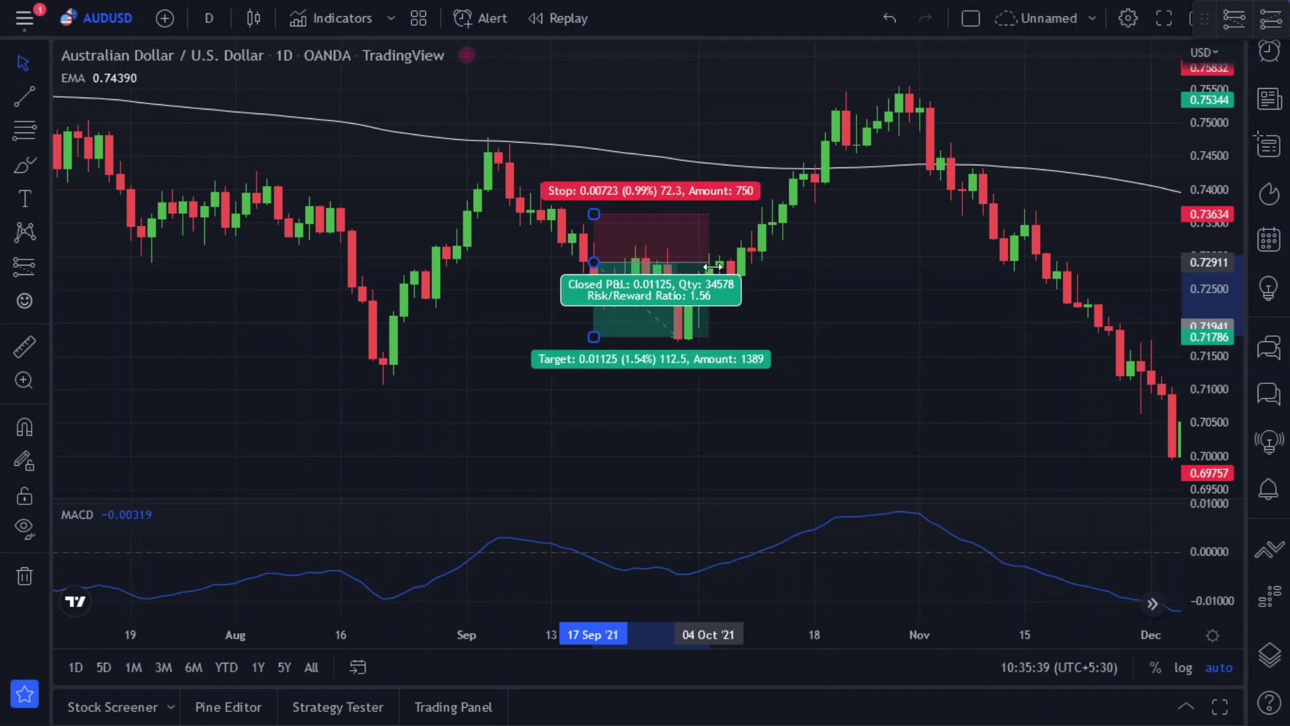
click(664, 394)
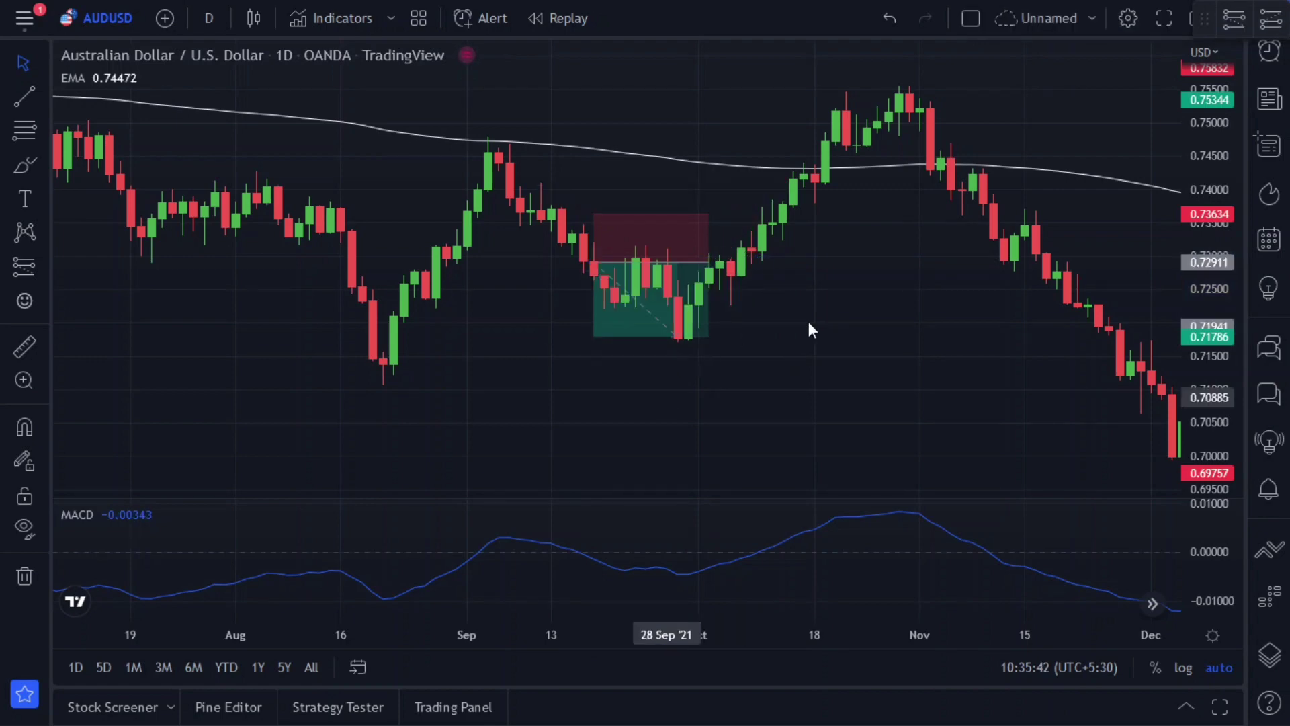
Step: Draw a short position at 11 Nov '21 with stop 0.74362, target 0.71253, ending 30 Nov
drag(740, 321, 679, 321)
drag(567, 328, 365, 336)
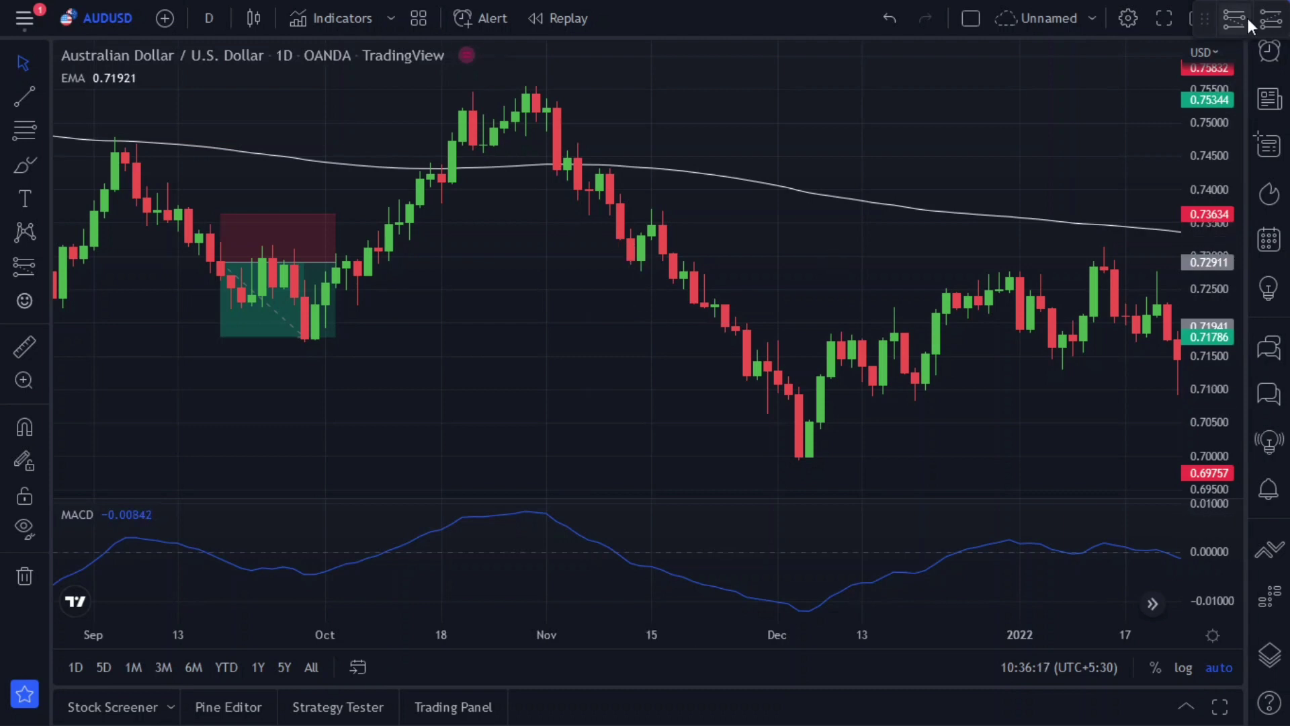
click(630, 240)
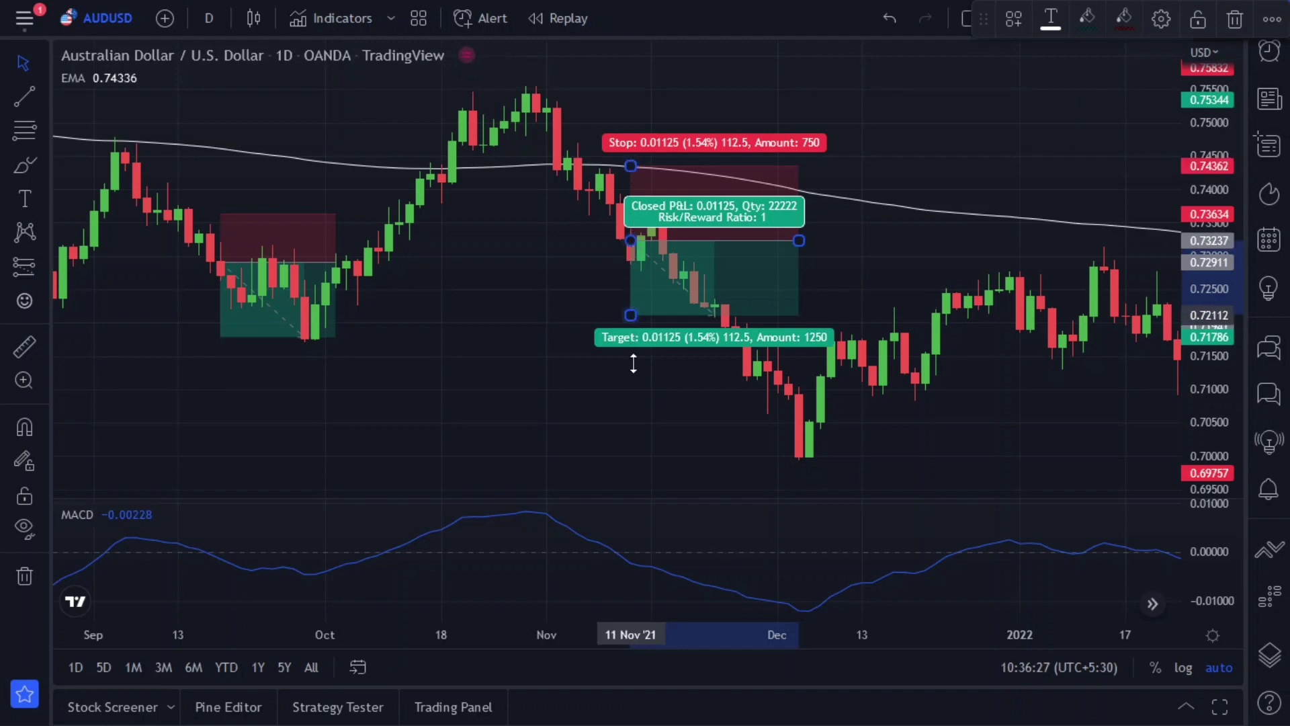
drag(630, 315, 631, 372)
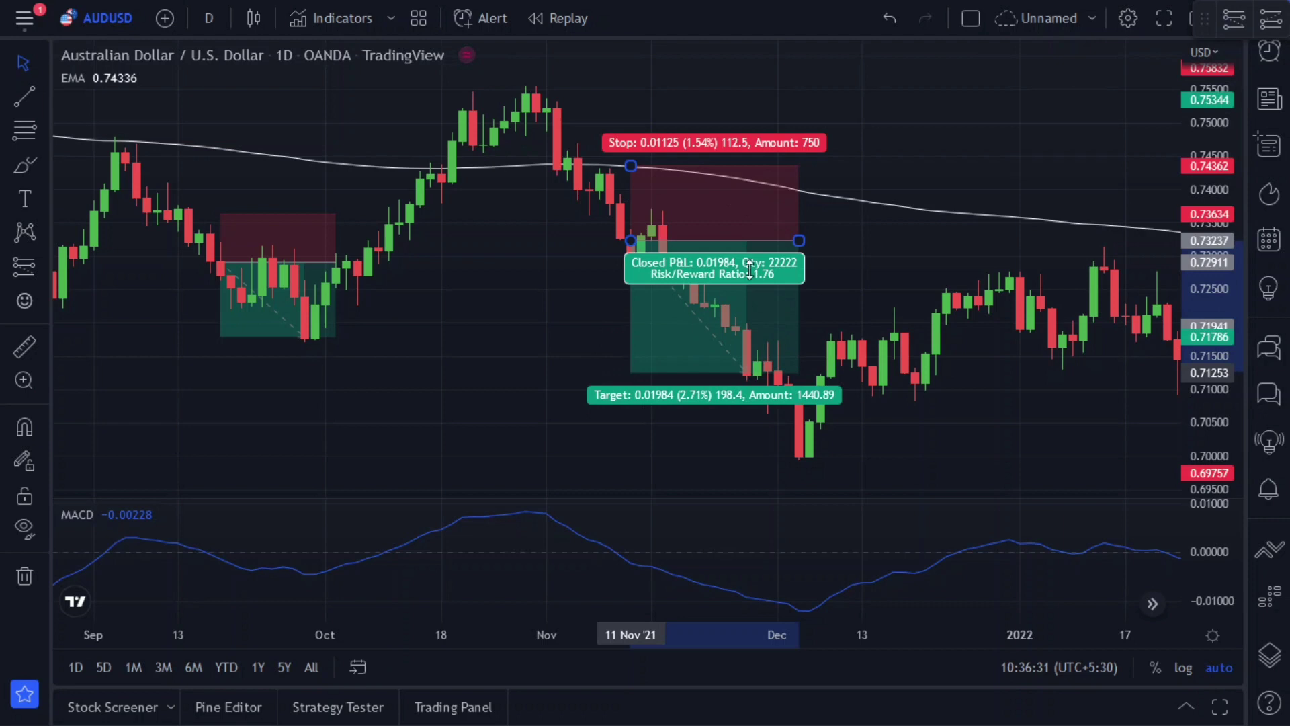
click(785, 244)
drag(777, 244, 766, 244)
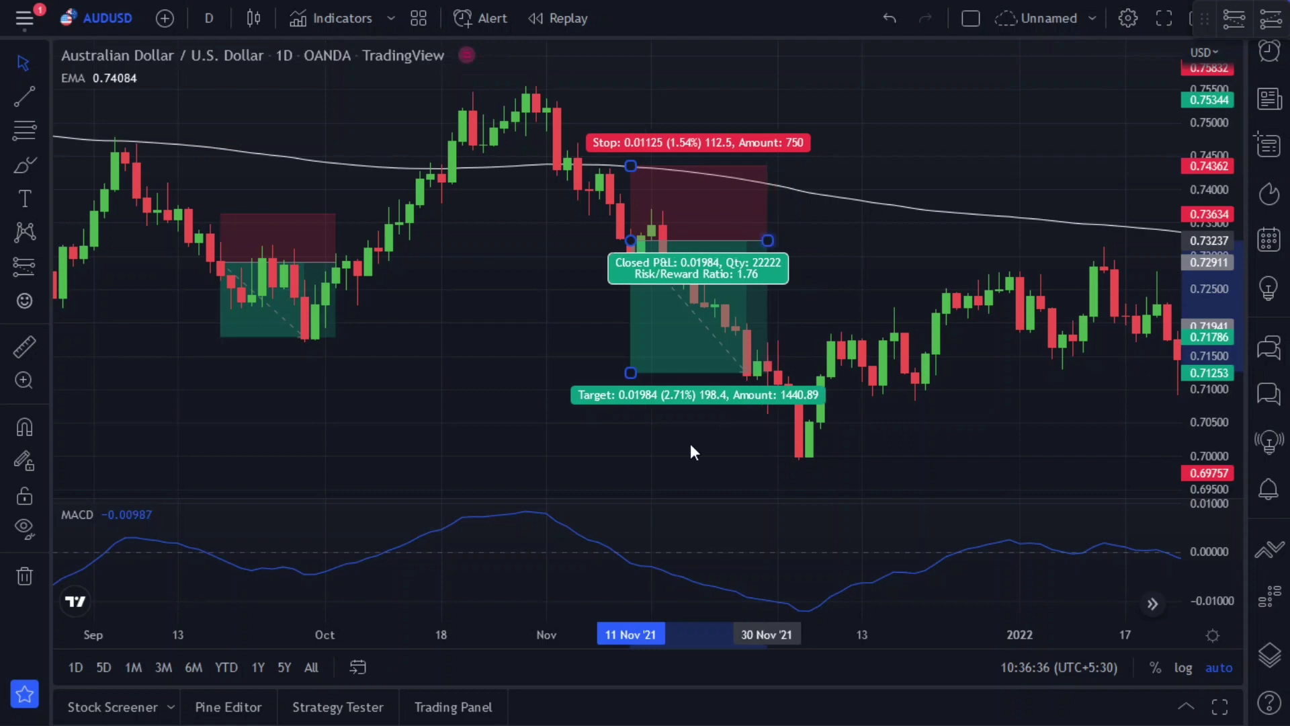